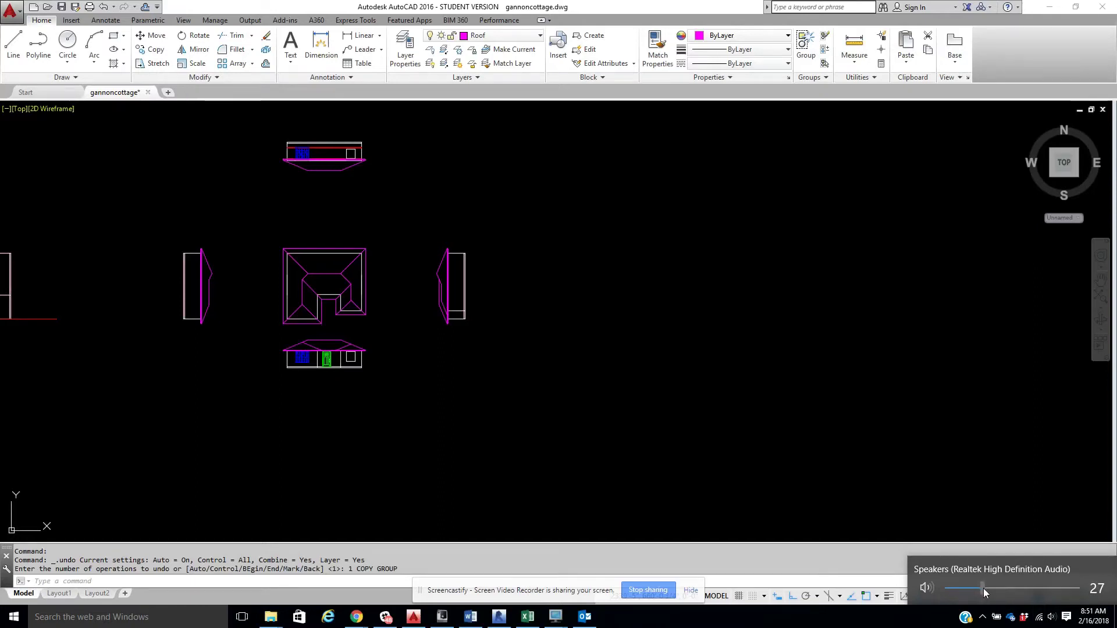
- Thaw the dimensions layer
left_click(691, 591)
middle_click_drag(487, 426, 609, 452)
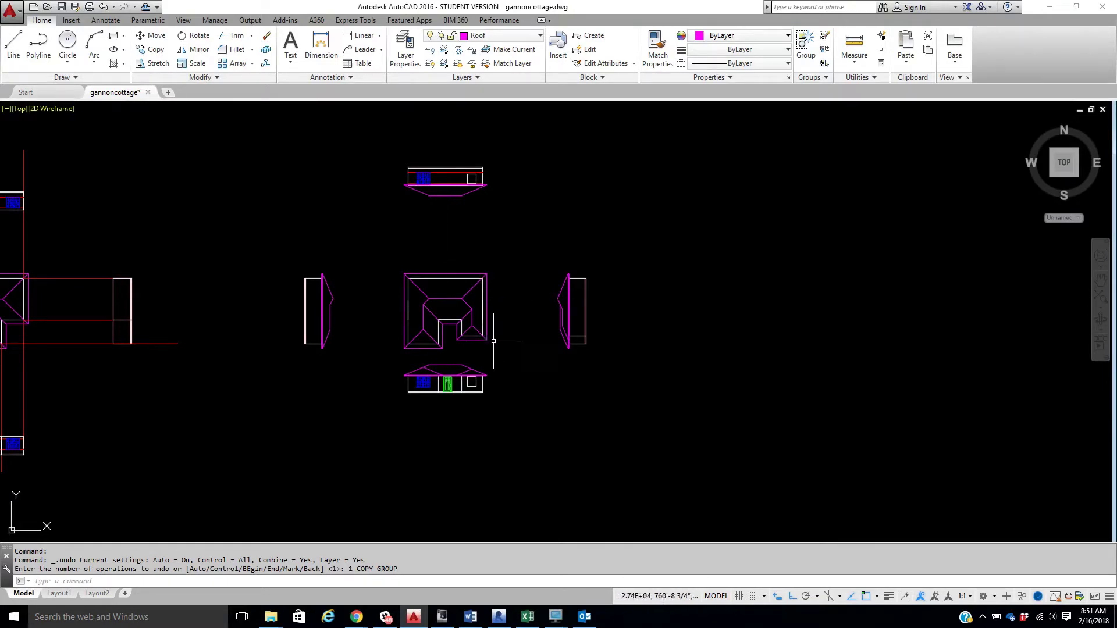
scroll(452, 402, "up", 4)
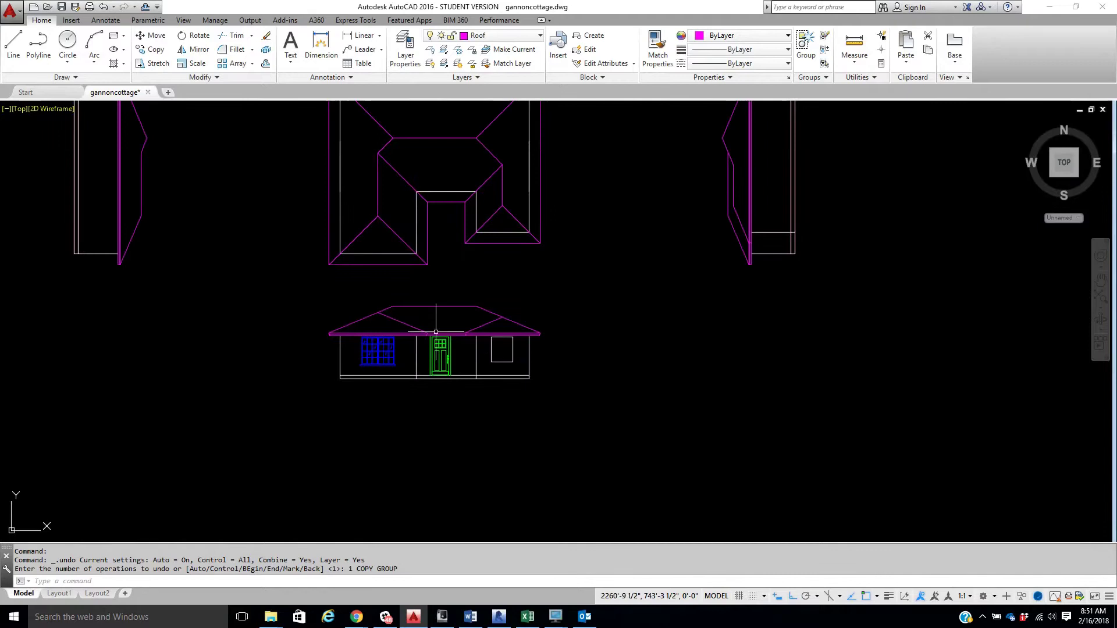
scroll(535, 349, "down", 4)
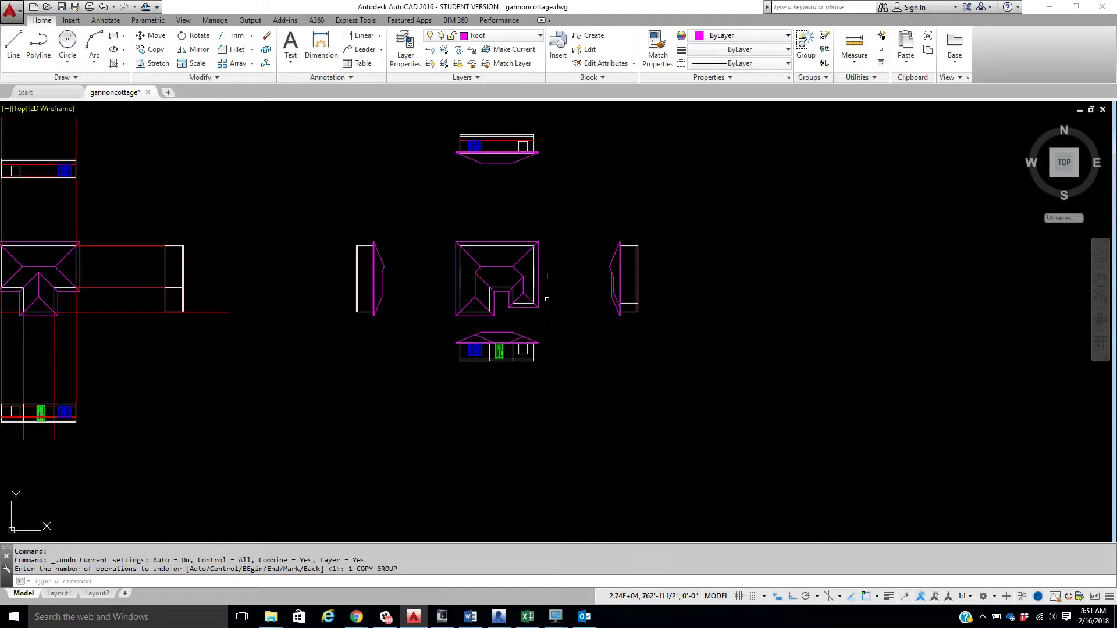
left_click(508, 35)
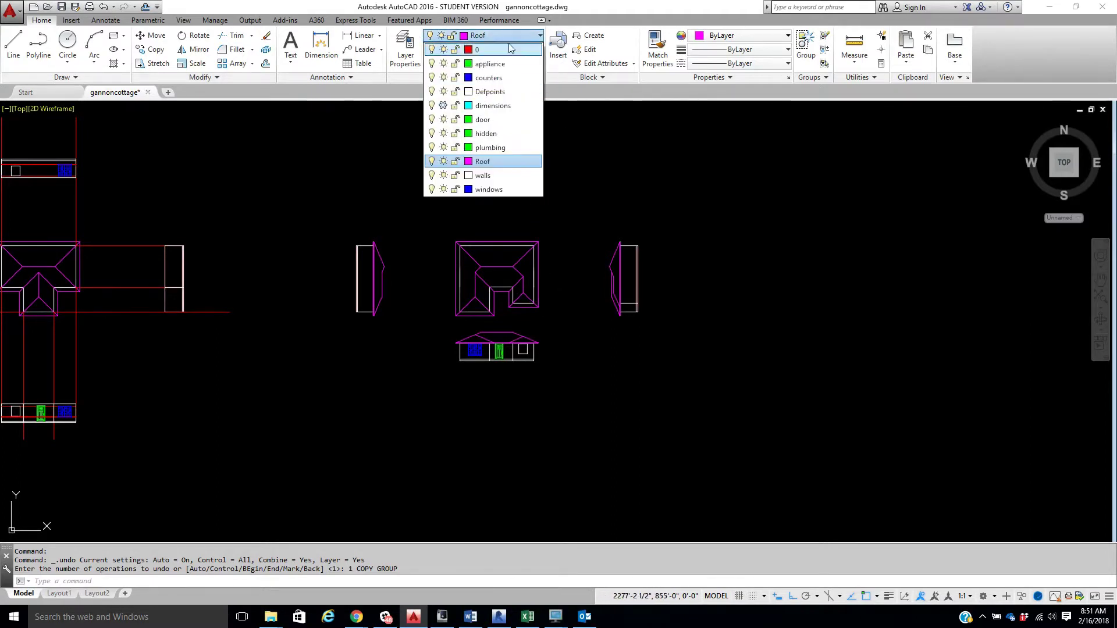
left_click(444, 106)
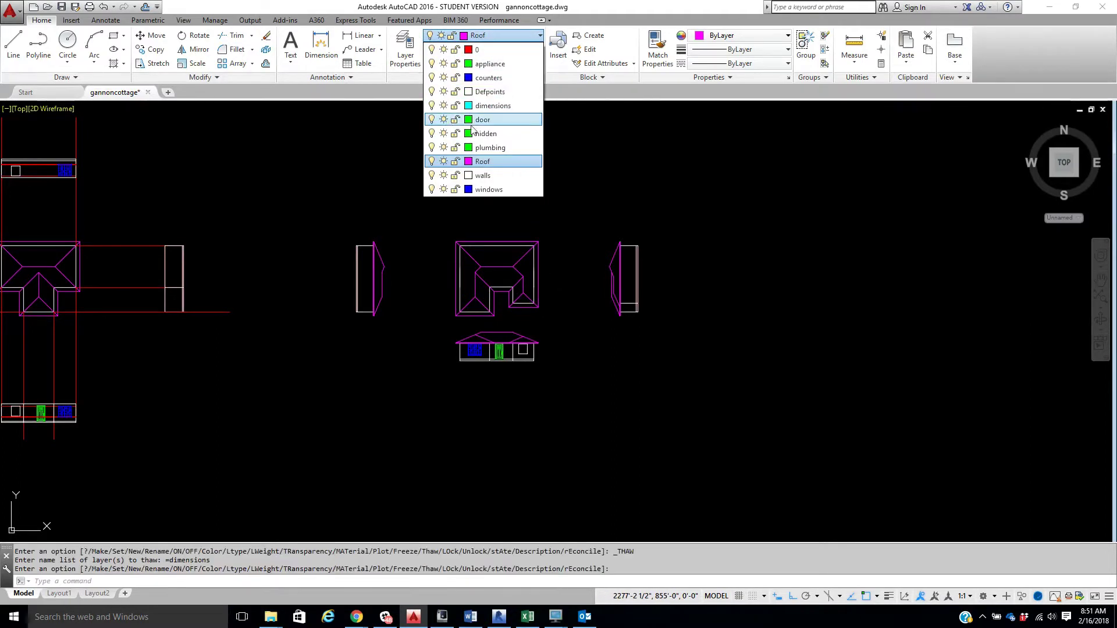
- Move the front elevation below the roof plan to the empty area far to the lower right of the drawings, with Ortho off
middle_click_drag(448, 310, 405, 332)
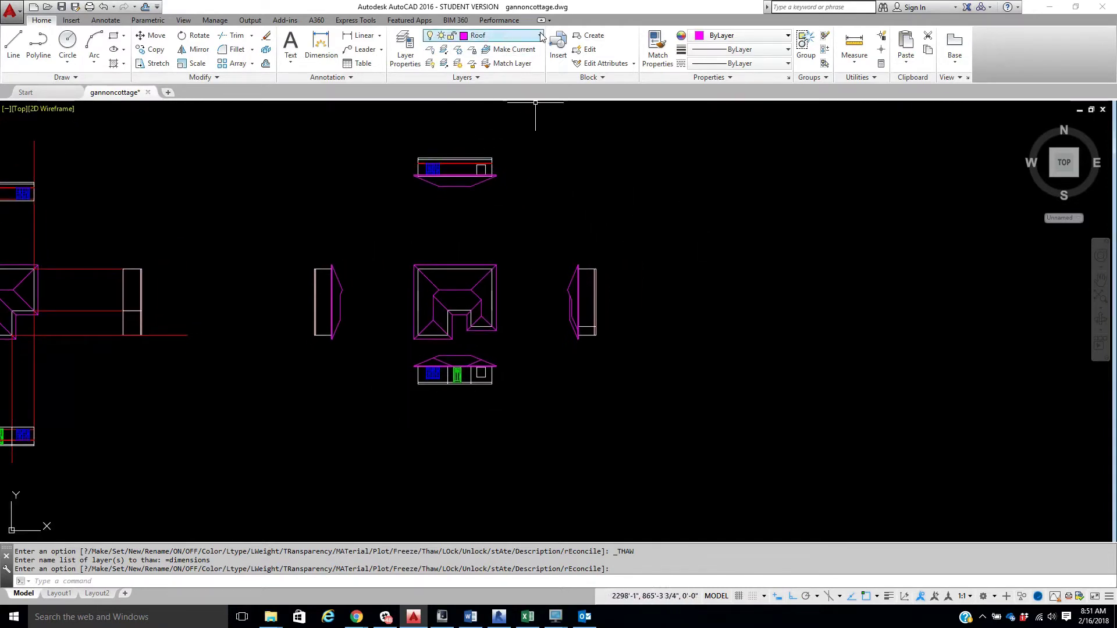
left_click(152, 36)
left_click(404, 353)
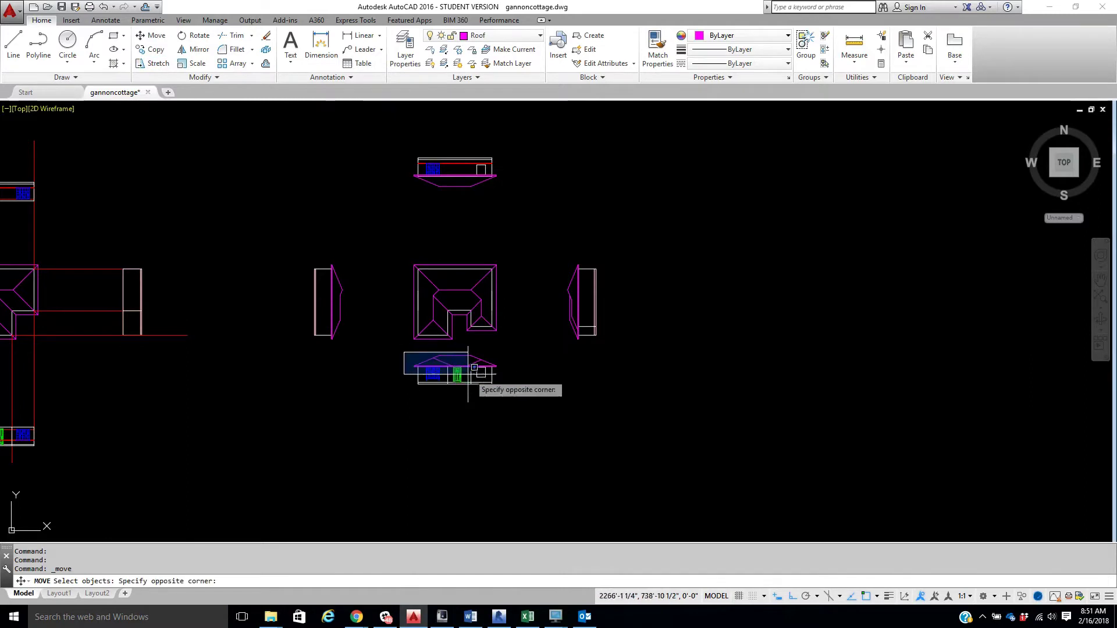
left_click(524, 403)
left_click(491, 408)
scroll(582, 422, "down", 4)
middle_click_drag(644, 436, 547, 334)
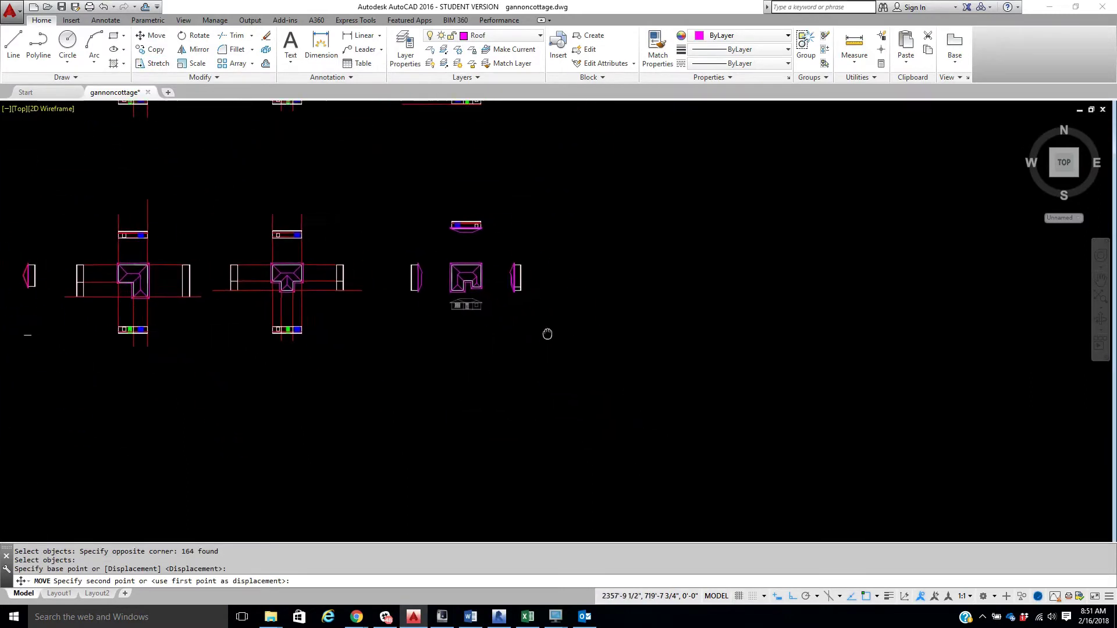
middle_click_drag(686, 419, 423, 379)
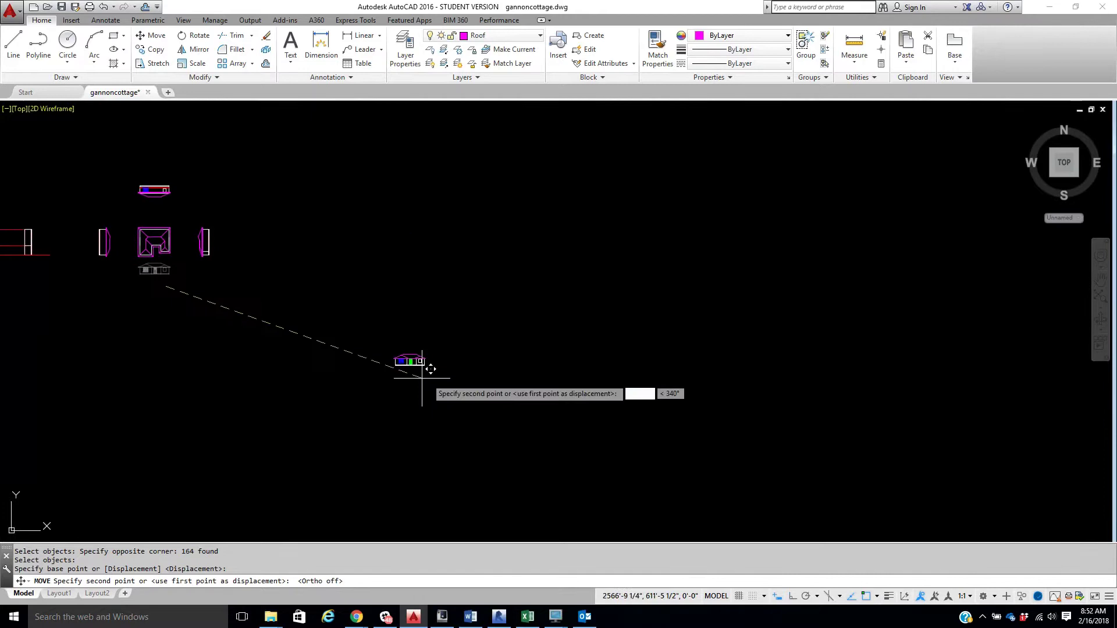
left_click(555, 350)
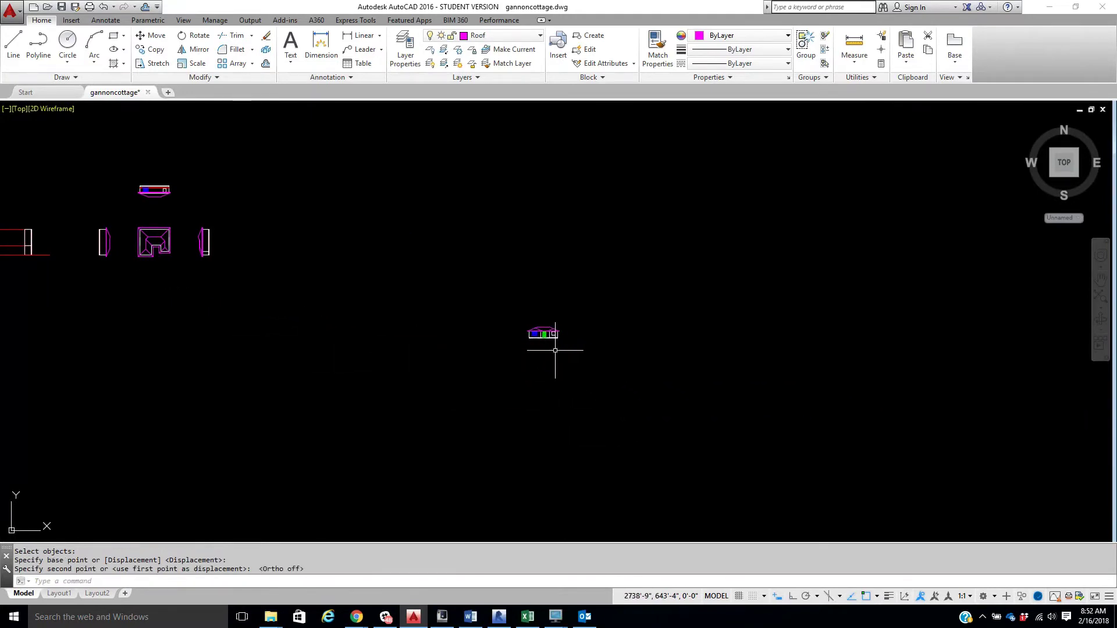
- Make layer 0 current and draw a 10' horizontal line rightward from the front elevation's lower-right corner
right_click(545, 333)
left_click(582, 341)
left_click(505, 40)
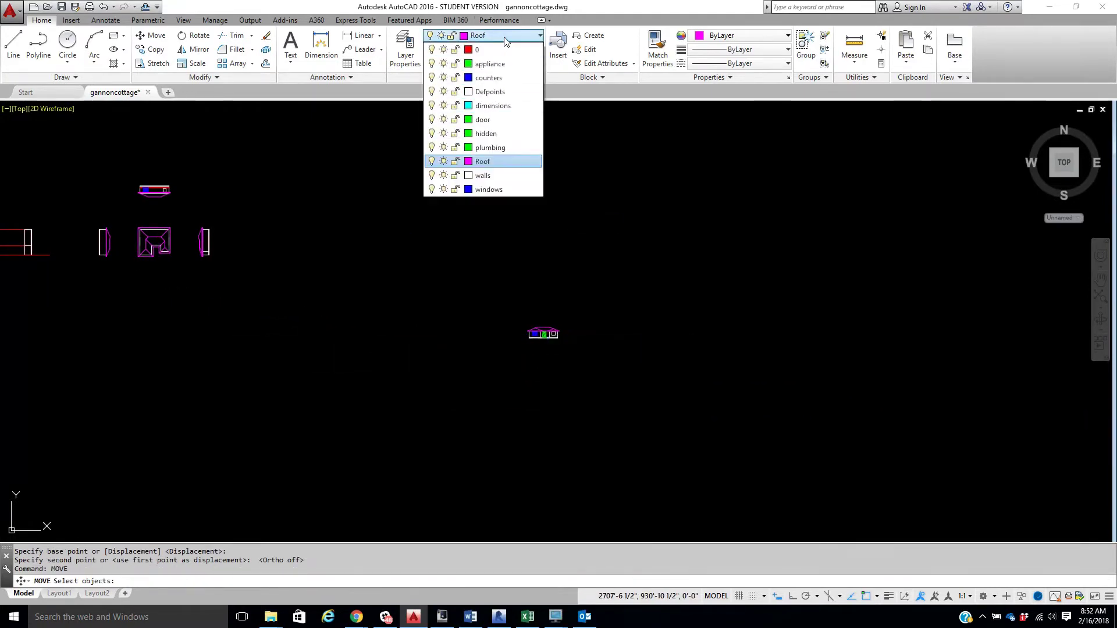
left_click(477, 50)
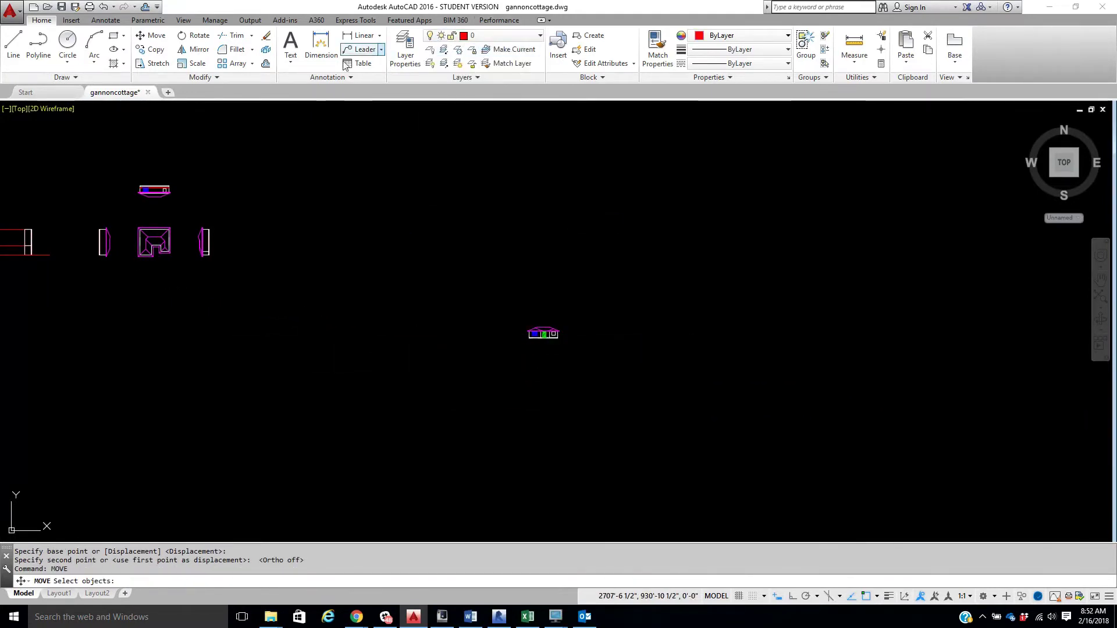
left_click(13, 47)
scroll(565, 361, "up", 10)
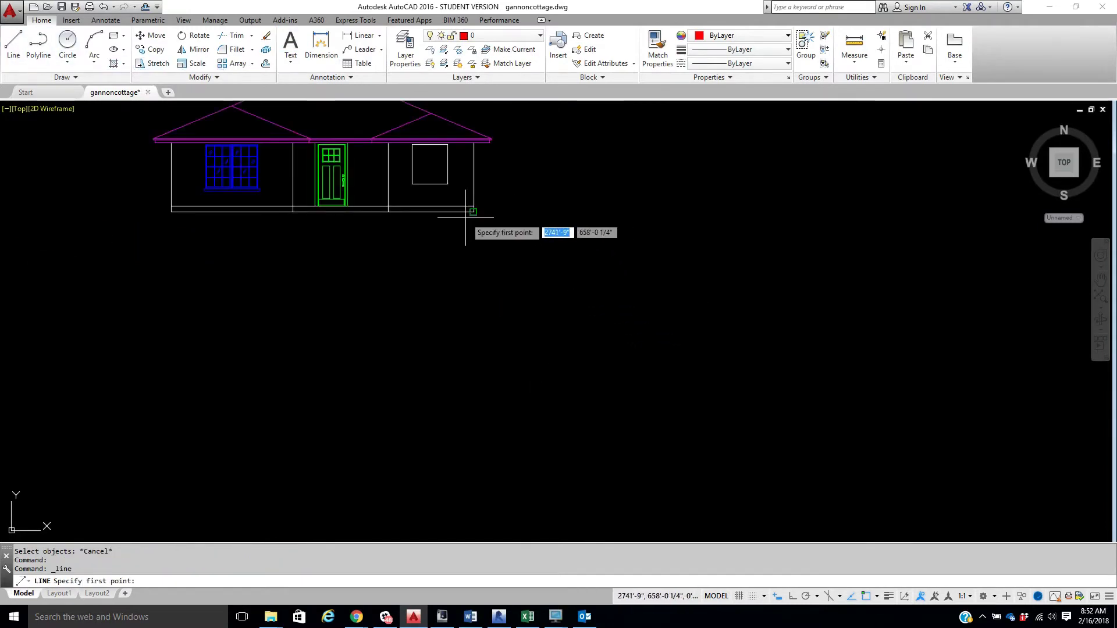
left_click(474, 212)
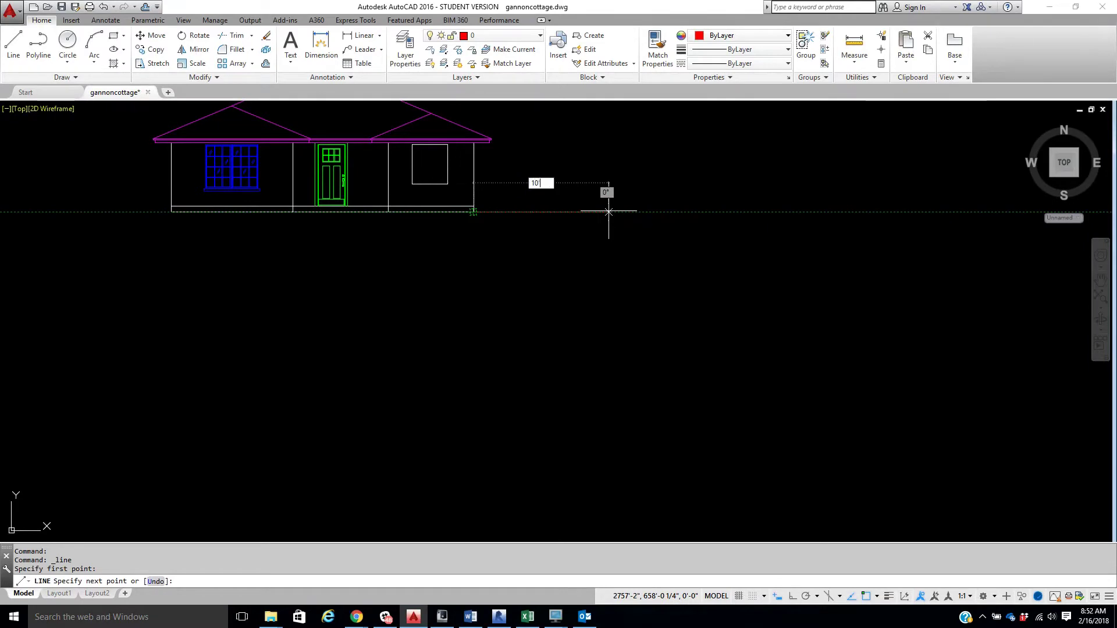
type("10'")
right_click(608, 214)
left_click(626, 220)
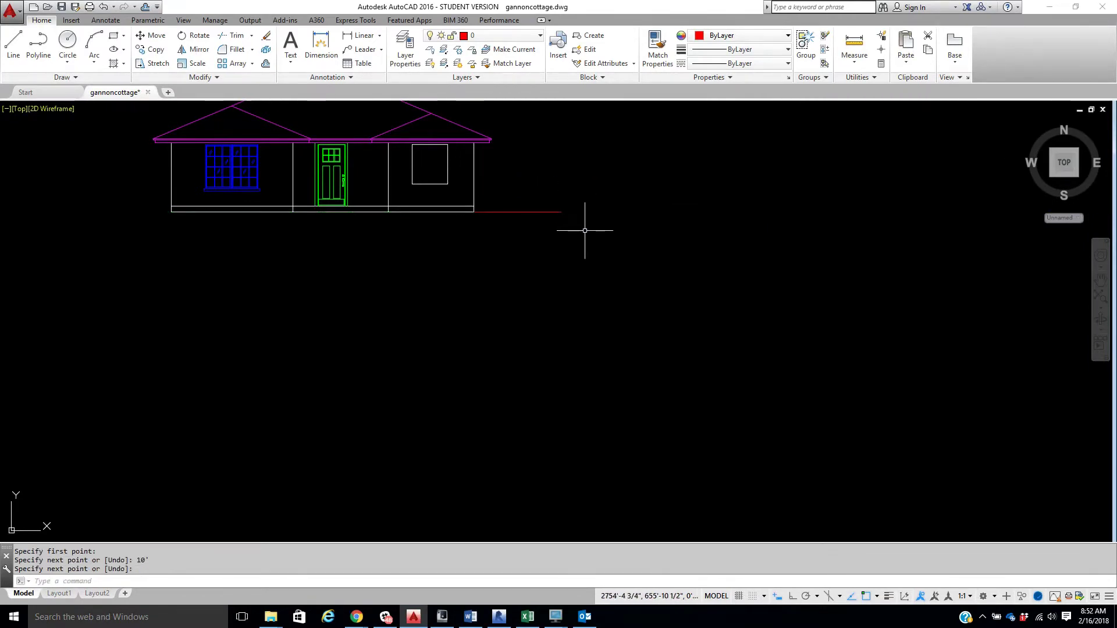
- Rotate the elevation on the right side of the roof plan 270° with Ortho on so its roof points up
middle_click_drag(586, 229, 625, 287)
scroll(337, 274, "down", 5)
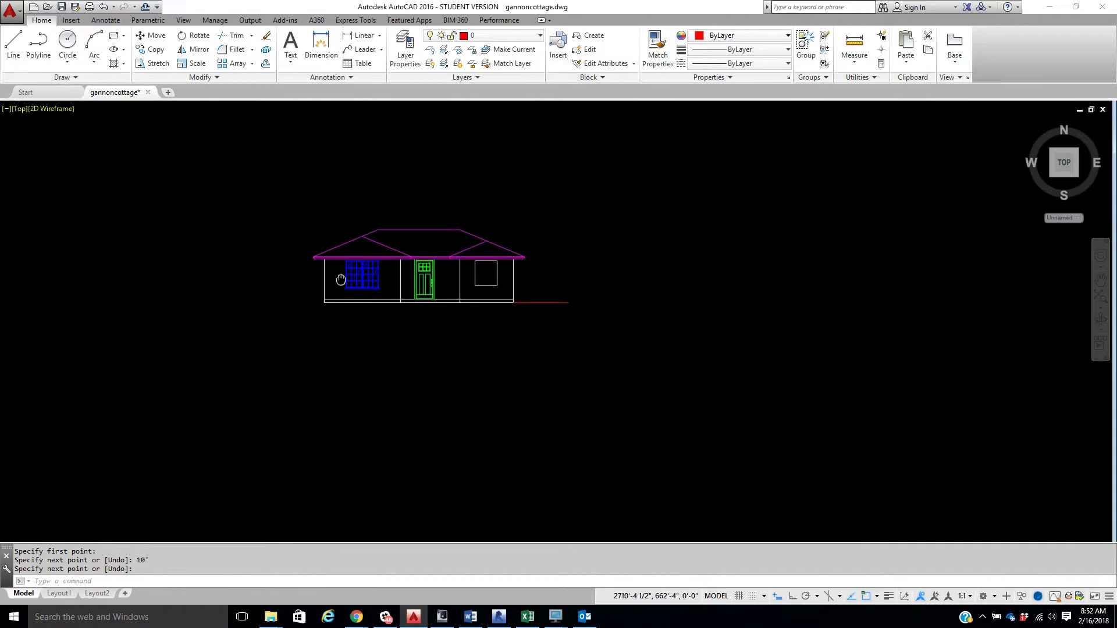
middle_click_drag(294, 260, 492, 320)
scroll(396, 265, "down", 3)
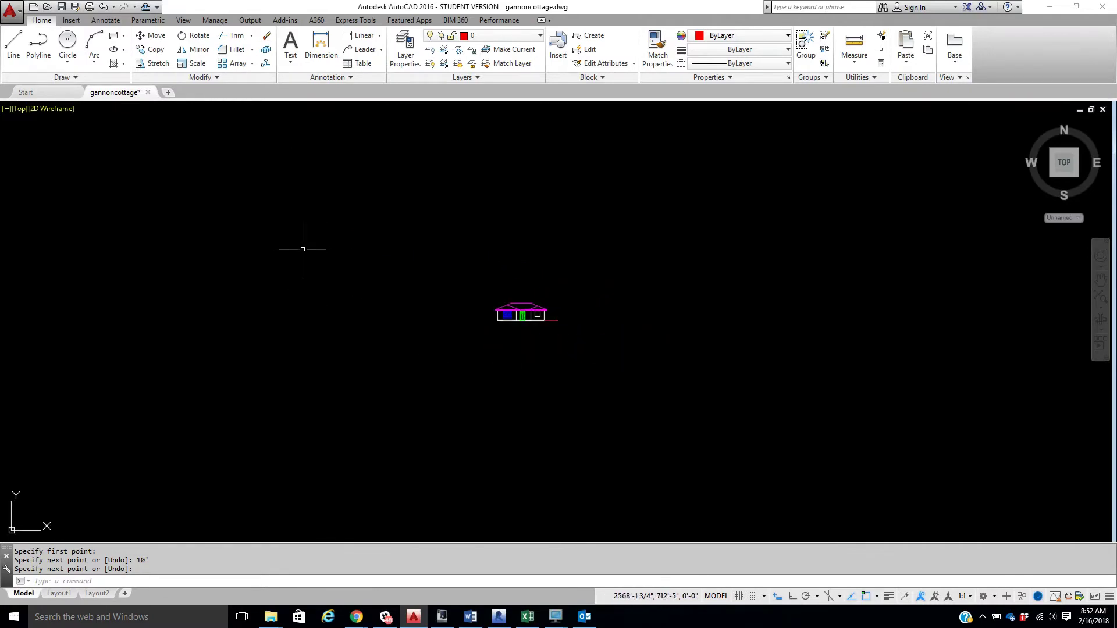
middle_click_drag(302, 242, 571, 292)
middle_click_drag(386, 215, 384, 252)
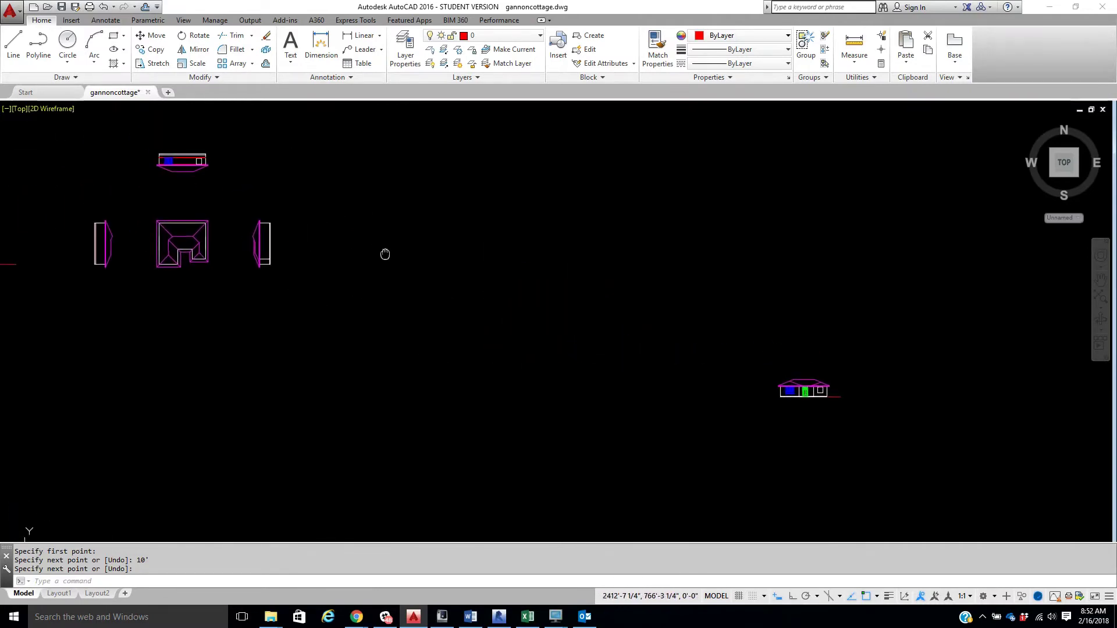
left_click(194, 35)
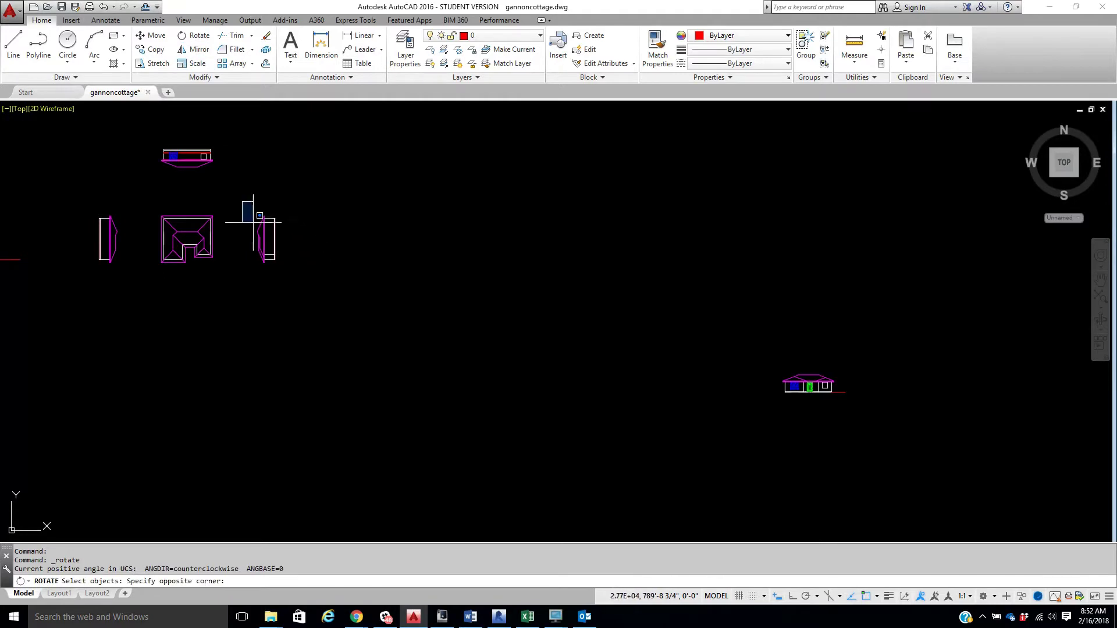
left_click(329, 312)
key("Return")
left_click(310, 239)
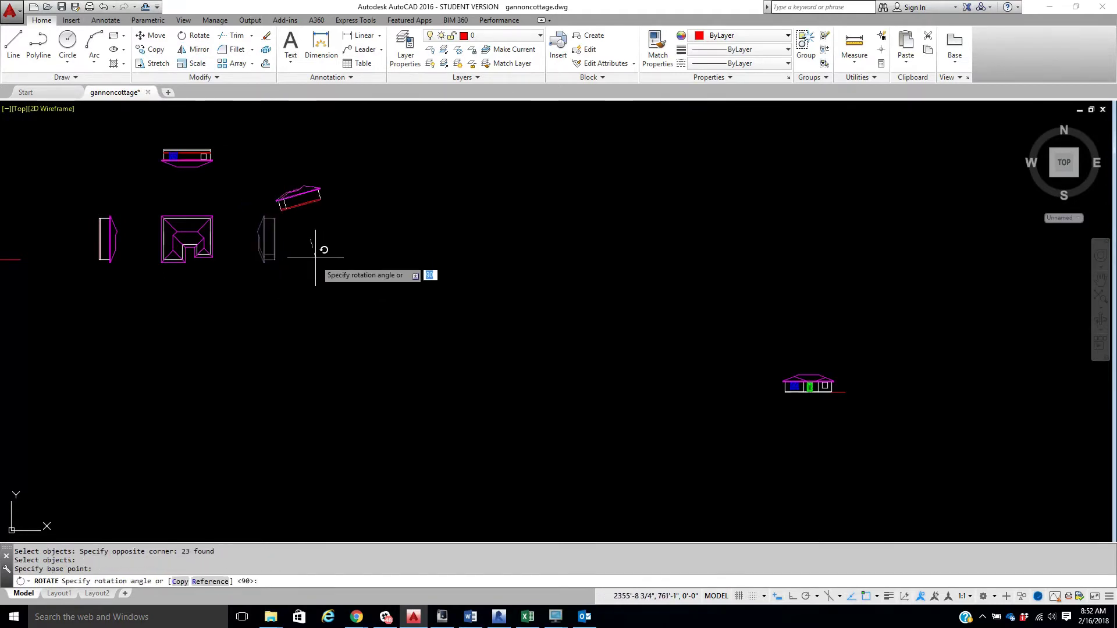
key("F8")
left_click(323, 333)
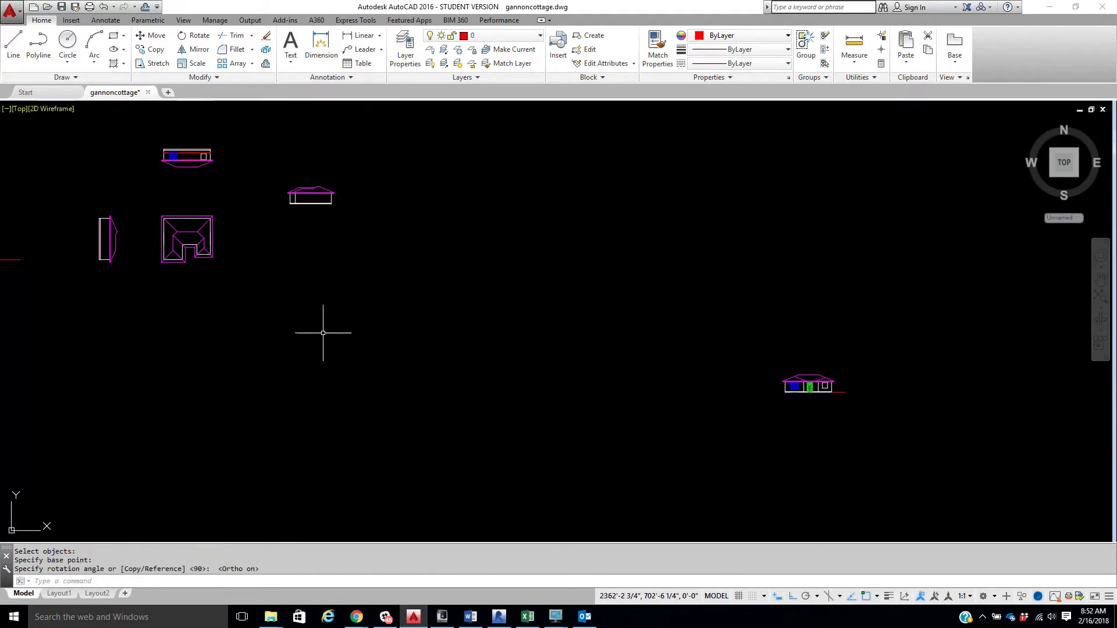
- Move the rotated right elevation by its lower-left corner onto the free end of the 10' line beside the front elevation
right_click(269, 144)
left_click(156, 36)
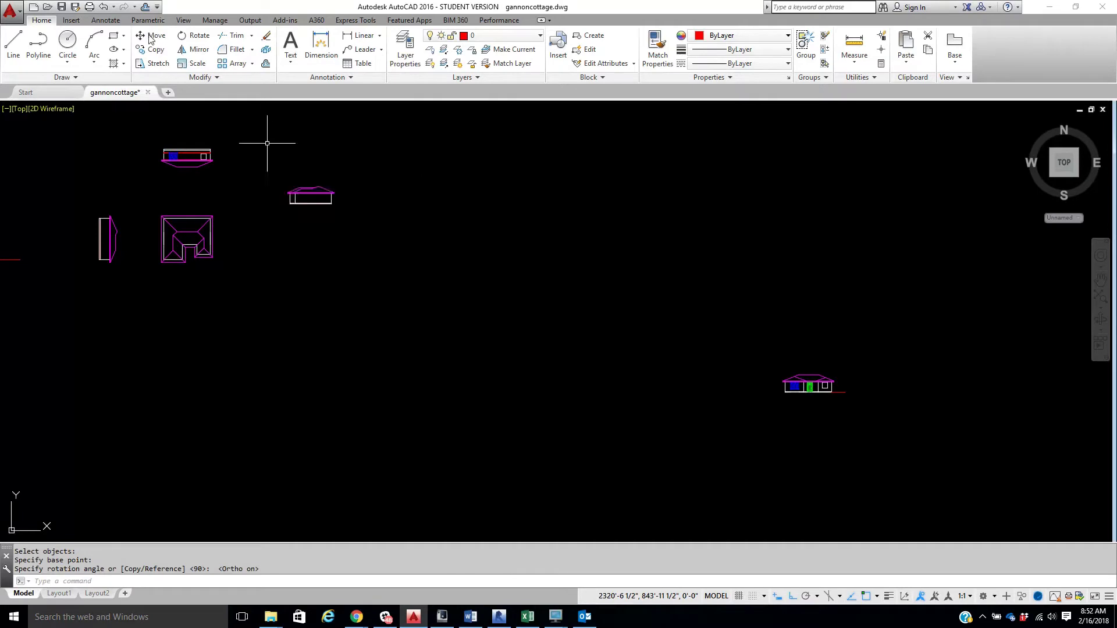
left_click(268, 163)
left_click(370, 221)
key("Return")
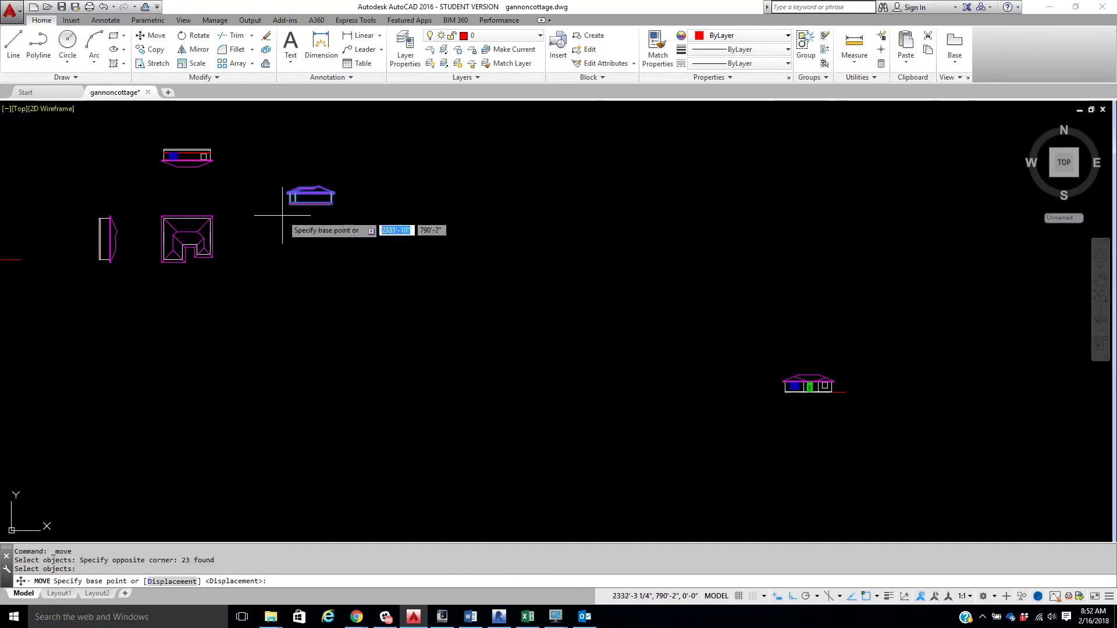
scroll(281, 213, "up", 6)
left_click(312, 166)
scroll(312, 167, "down", 6)
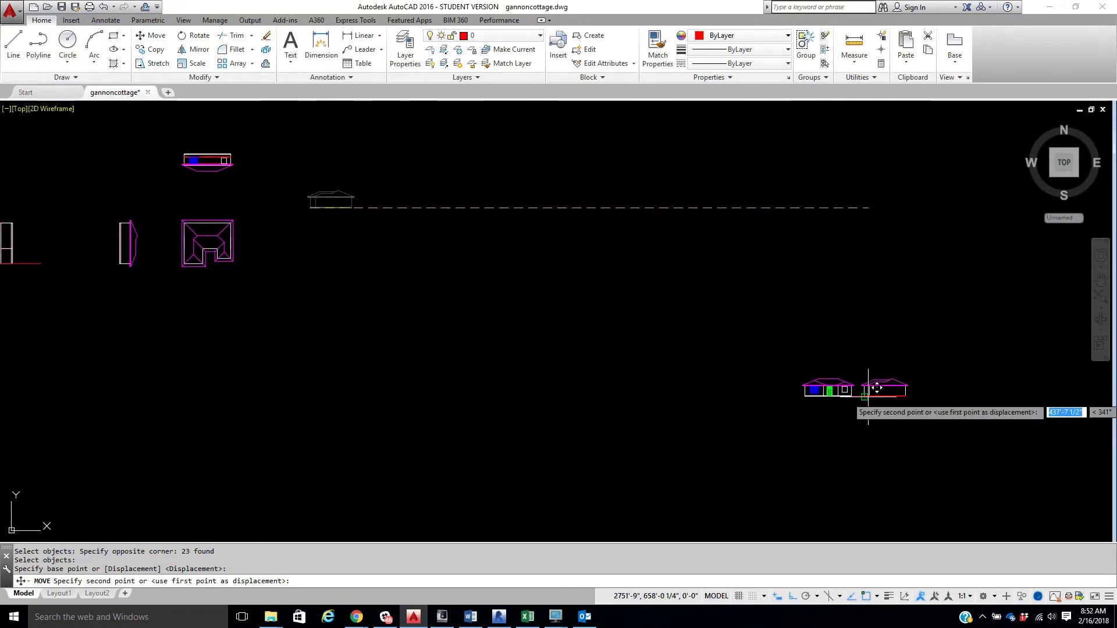
left_click(864, 395)
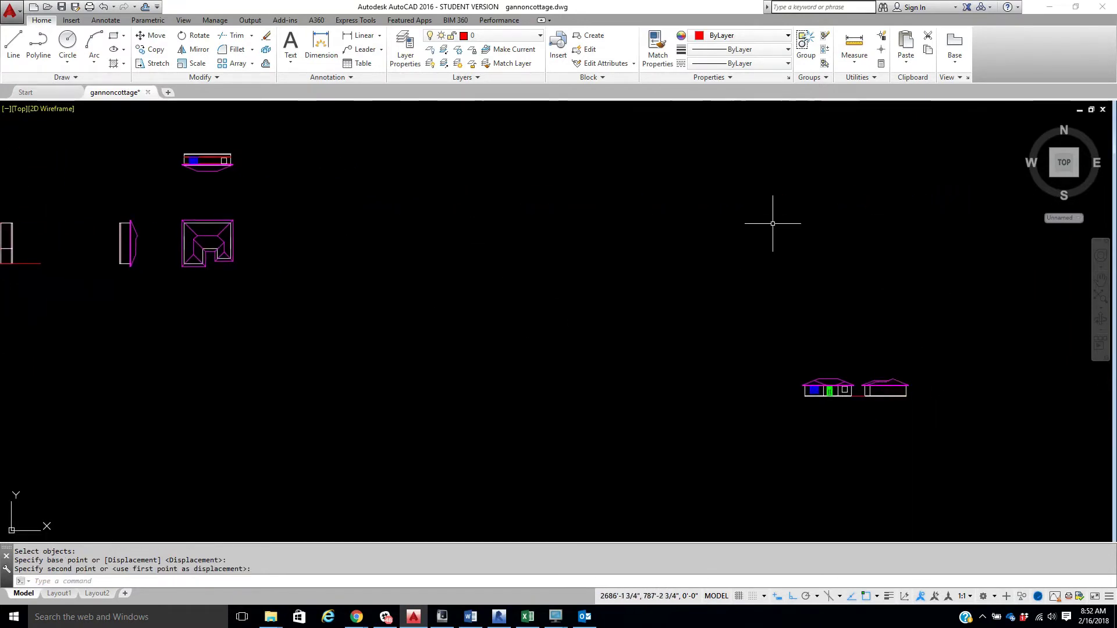
- Copy the 10' line from its left end to the lower-right corner of the right elevation
left_click(165, 56)
scroll(861, 413, "up", 4)
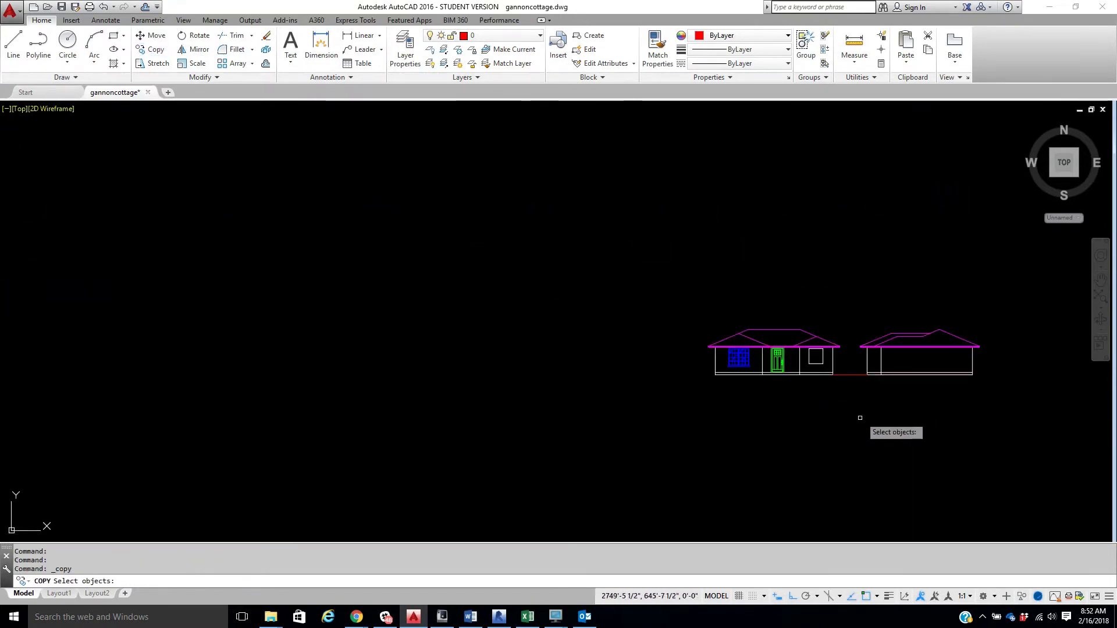
left_click(851, 376)
key("Return")
left_click(841, 376)
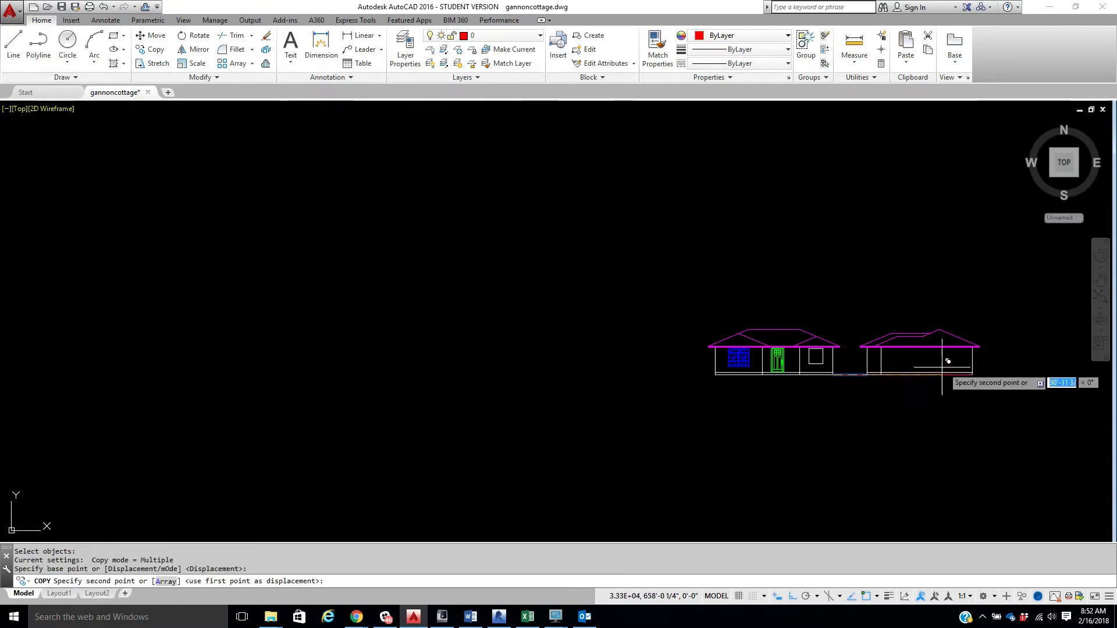
left_click(980, 375)
right_click(830, 306)
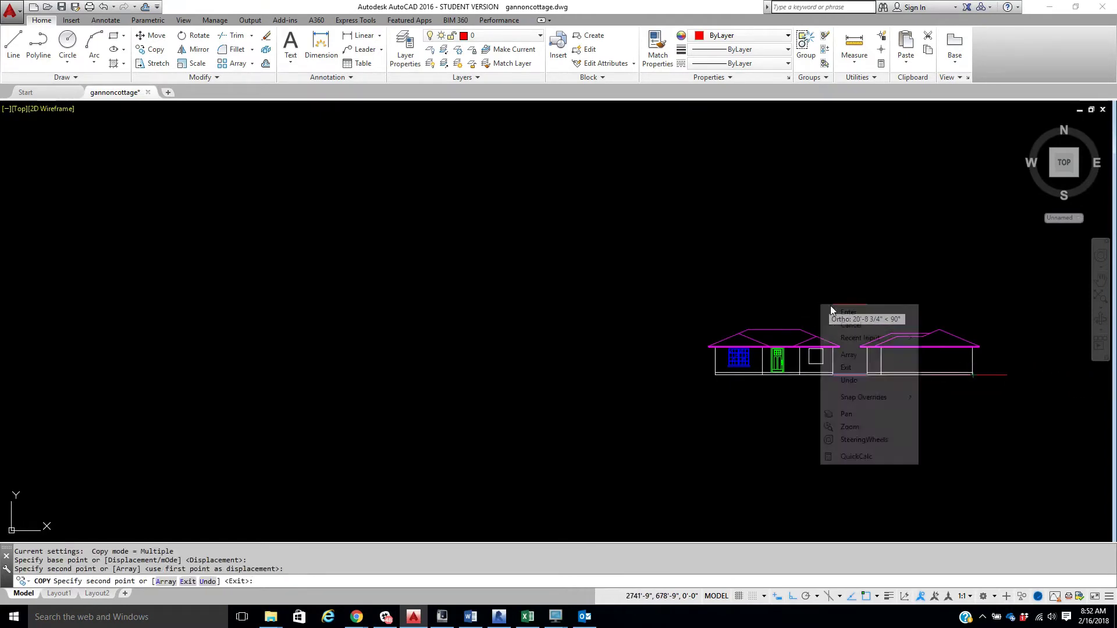
left_click(838, 313)
- Rotate the upside-down rear elevation above the roof plan 180° so its roof points up
scroll(606, 262, "down", 4)
middle_click_drag(481, 243, 611, 342)
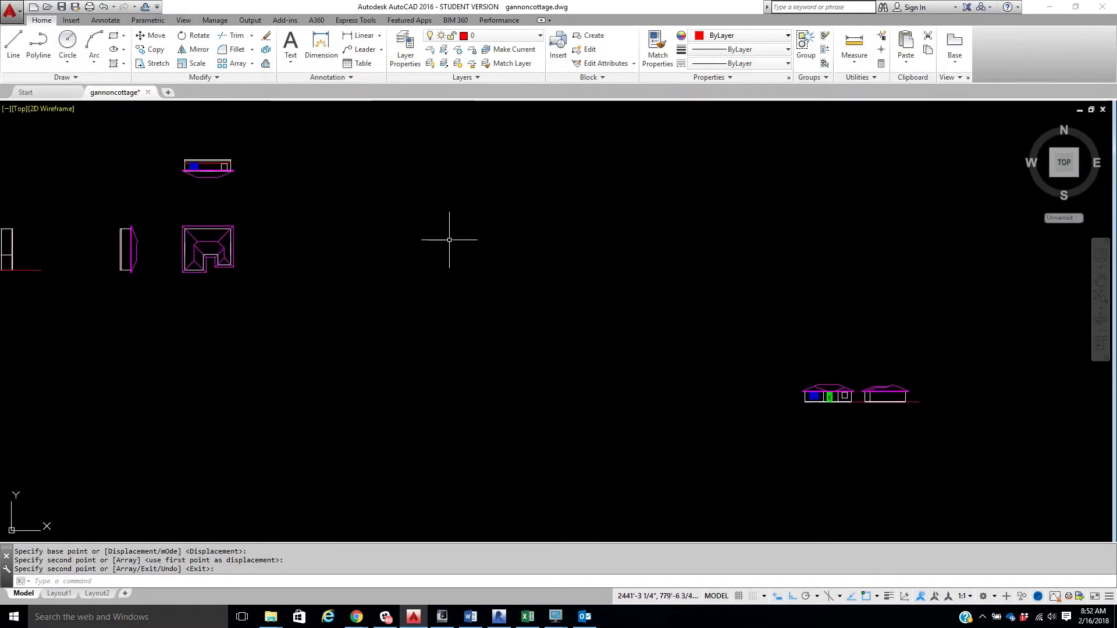
left_click(195, 35)
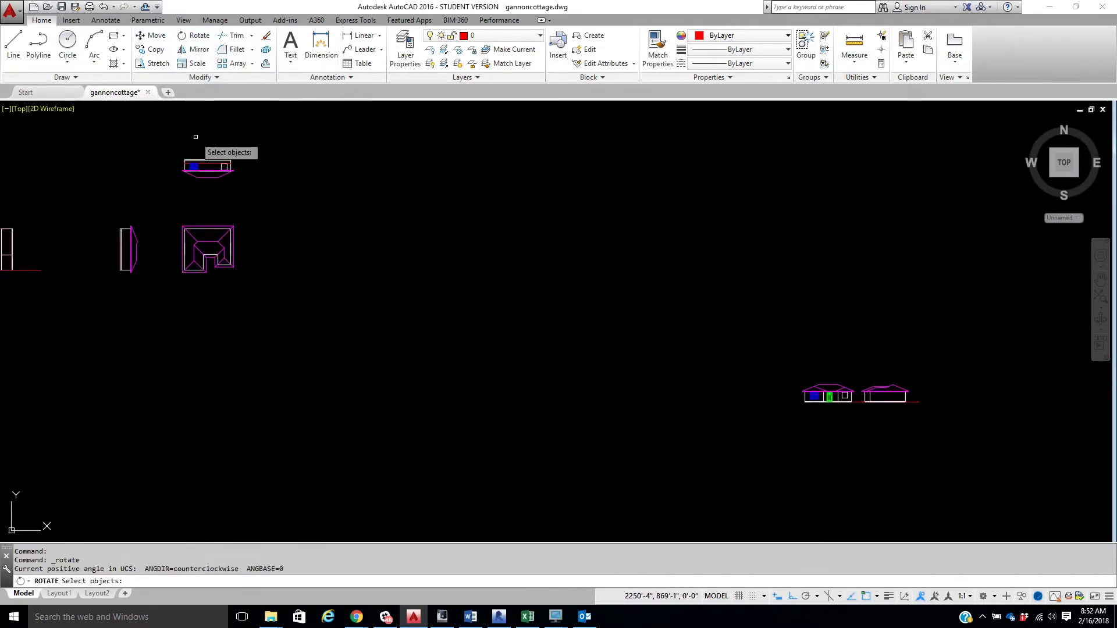
left_click(179, 151)
left_click(250, 190)
key("Return")
left_click(283, 186)
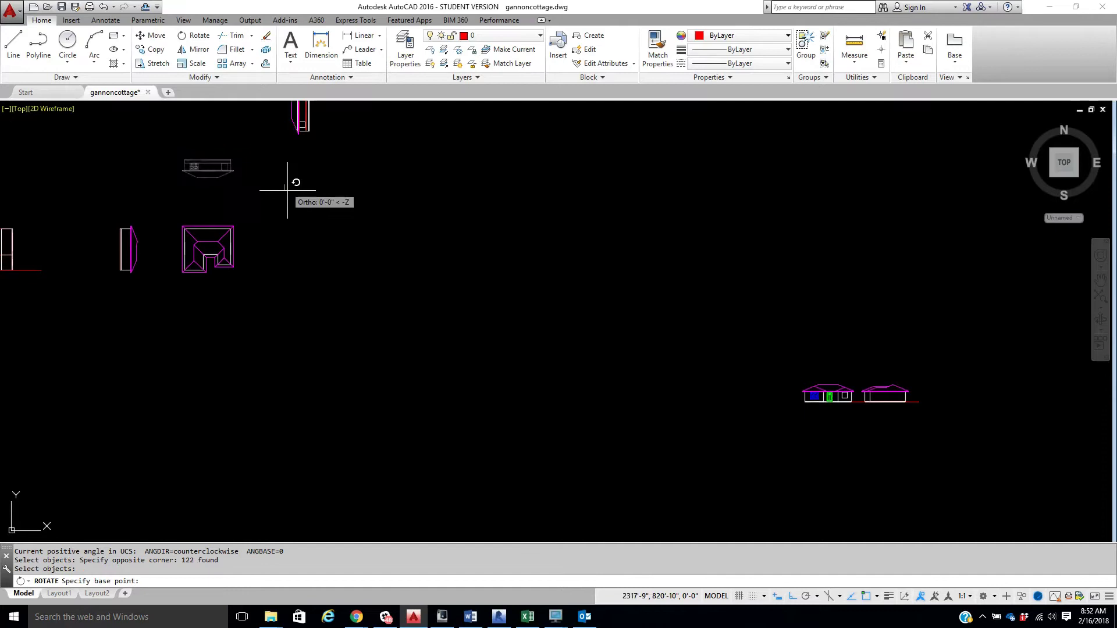
left_click(151, 182)
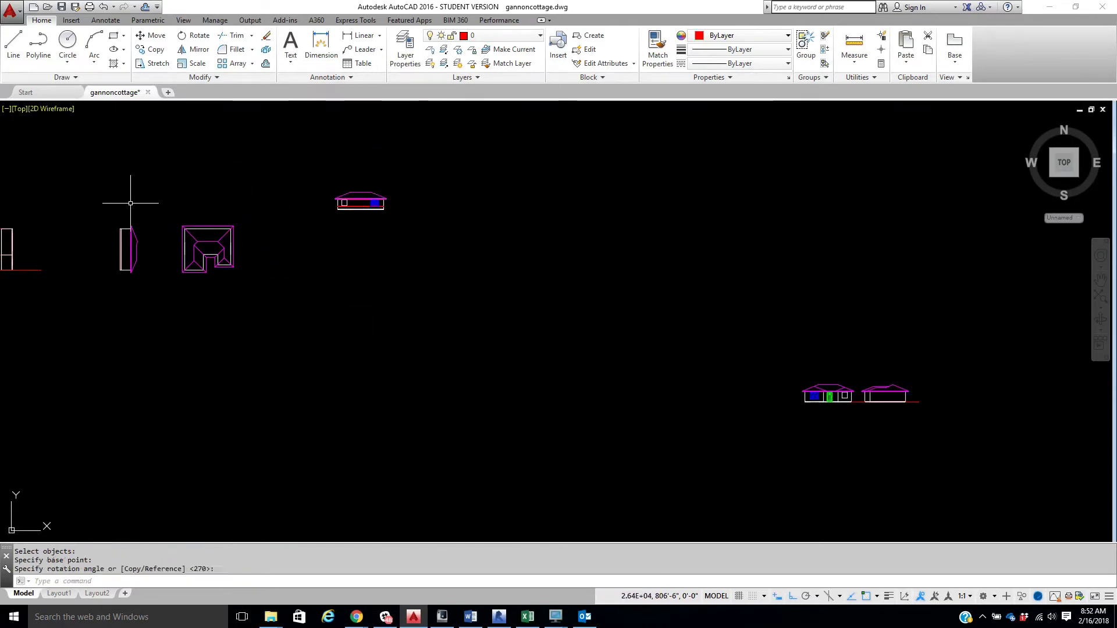
- Rotate the elevation on the left side of the roof plan 90° so its roof points up
right_click(148, 166)
left_click(149, 168)
left_click(85, 205)
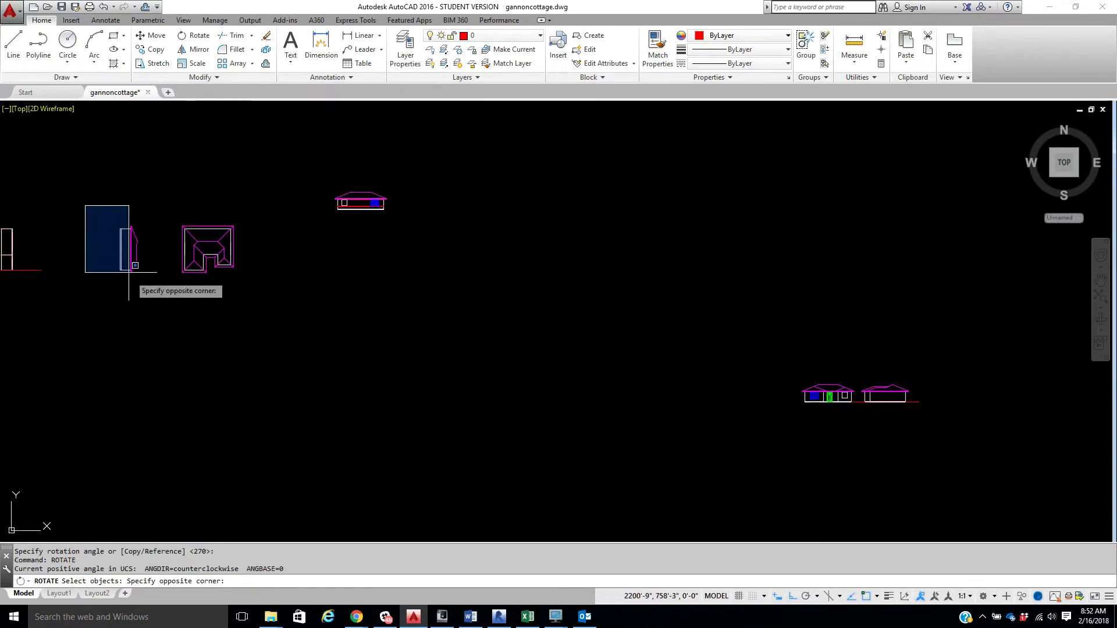
left_click(154, 320)
key("Return")
left_click(137, 298)
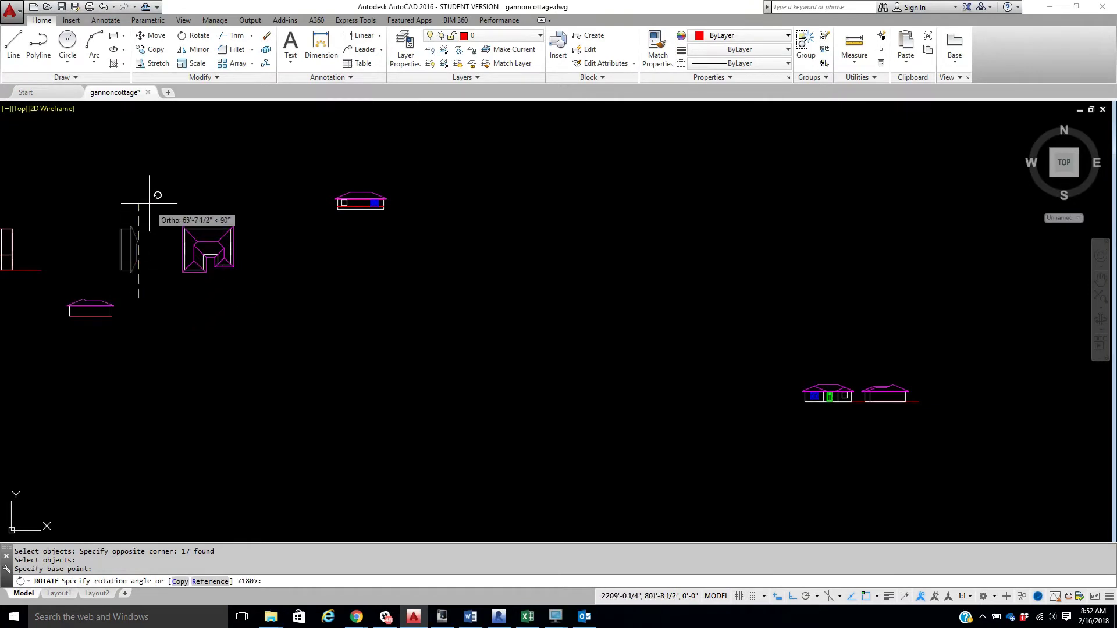
left_click(201, 172)
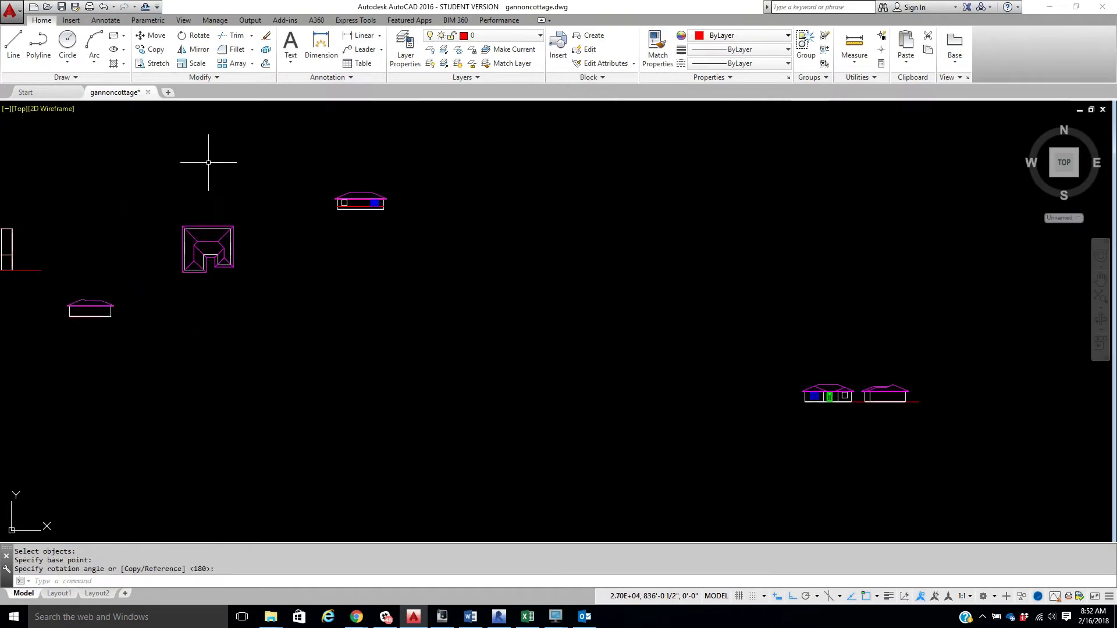
- Move the upright rear elevation from above the roof plan to just above the free end of the 10' line beside the right elevation
left_click(156, 35)
left_click(314, 170)
left_click(433, 271)
key("Return")
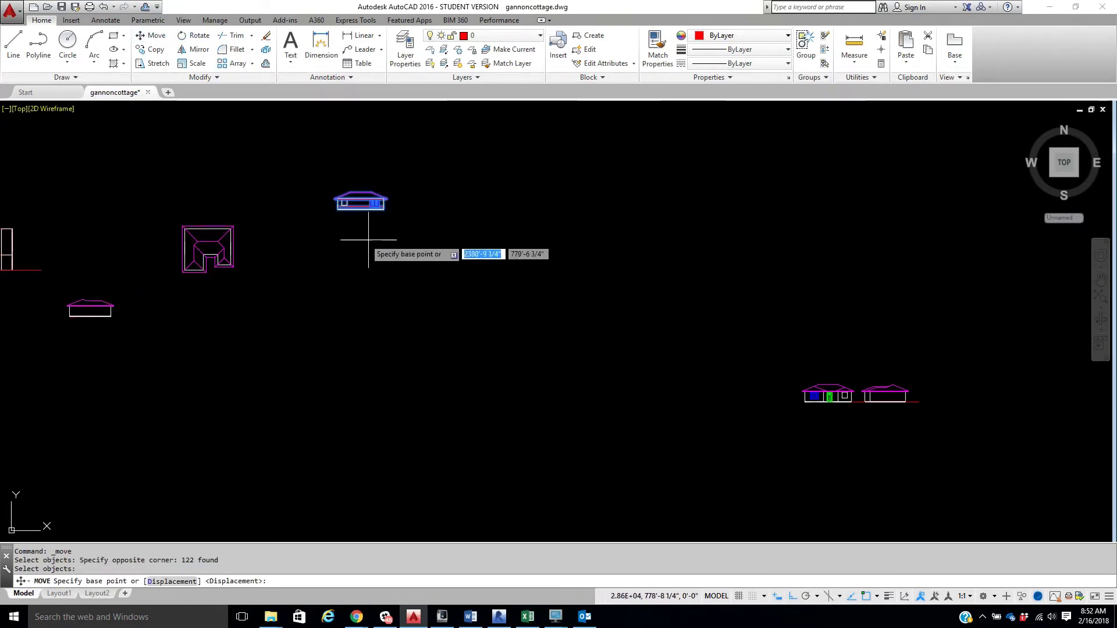
left_click(369, 239)
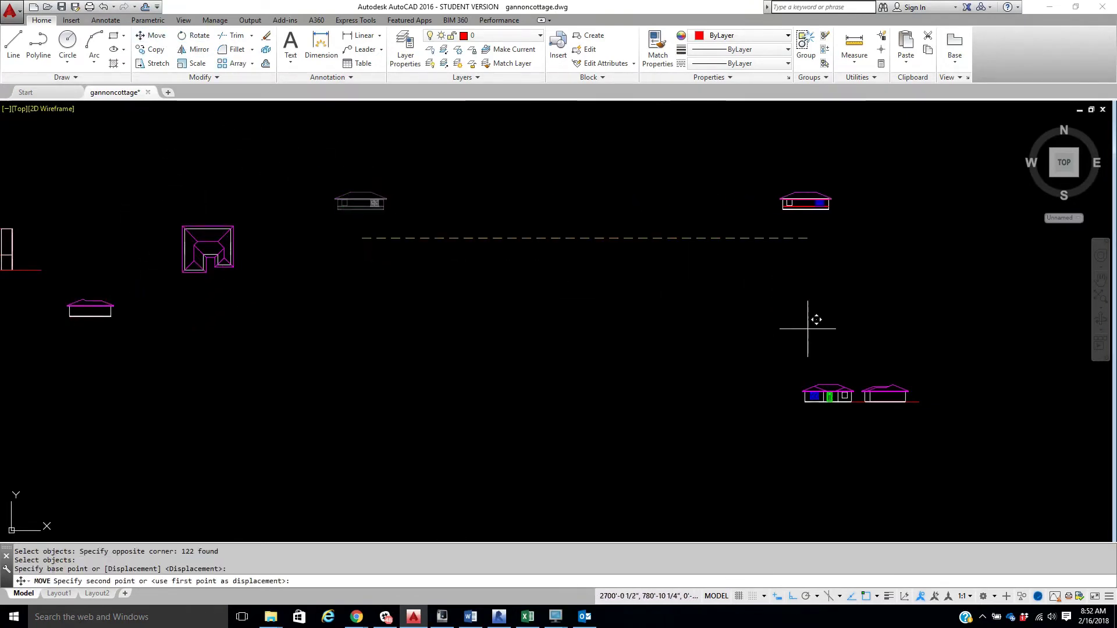
left_click(932, 392)
scroll(910, 406, "up", 4)
middle_click_drag(910, 407, 576, 393)
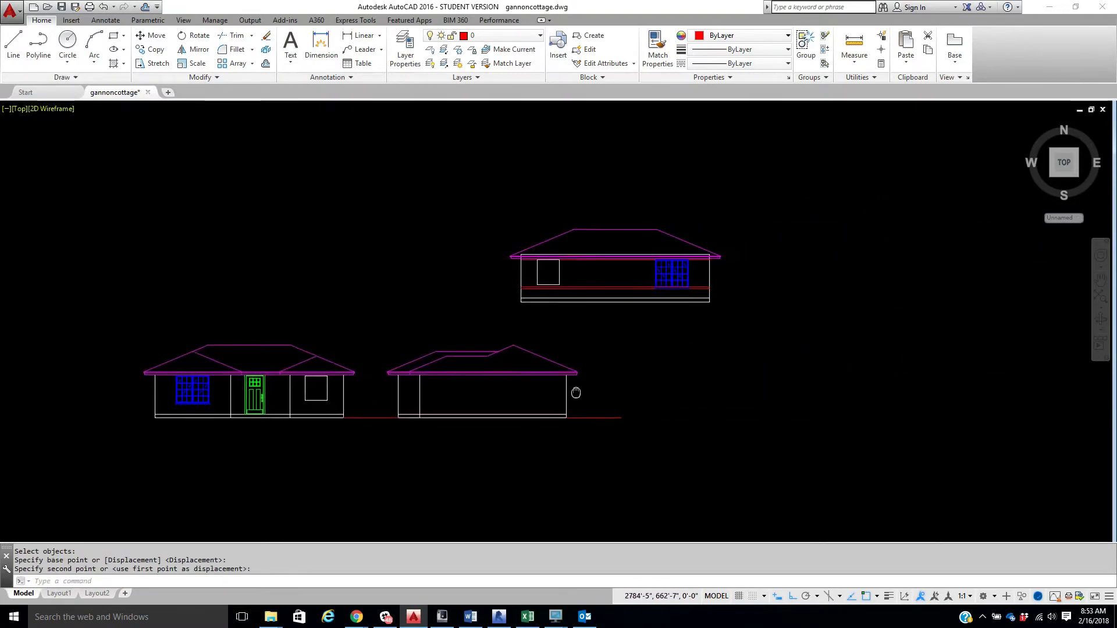
- Move the rear elevation by its lower-left corner onto the free end of the 10' line beside the right elevation
right_click(744, 250)
left_click(757, 261)
left_click(447, 191)
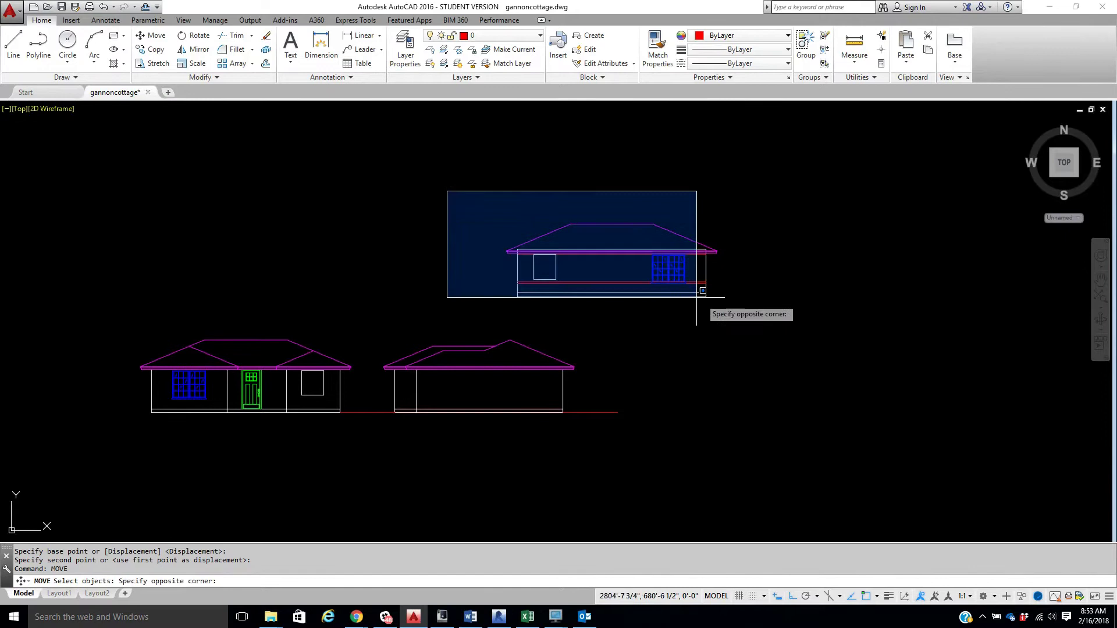
left_click(721, 302)
key("Return")
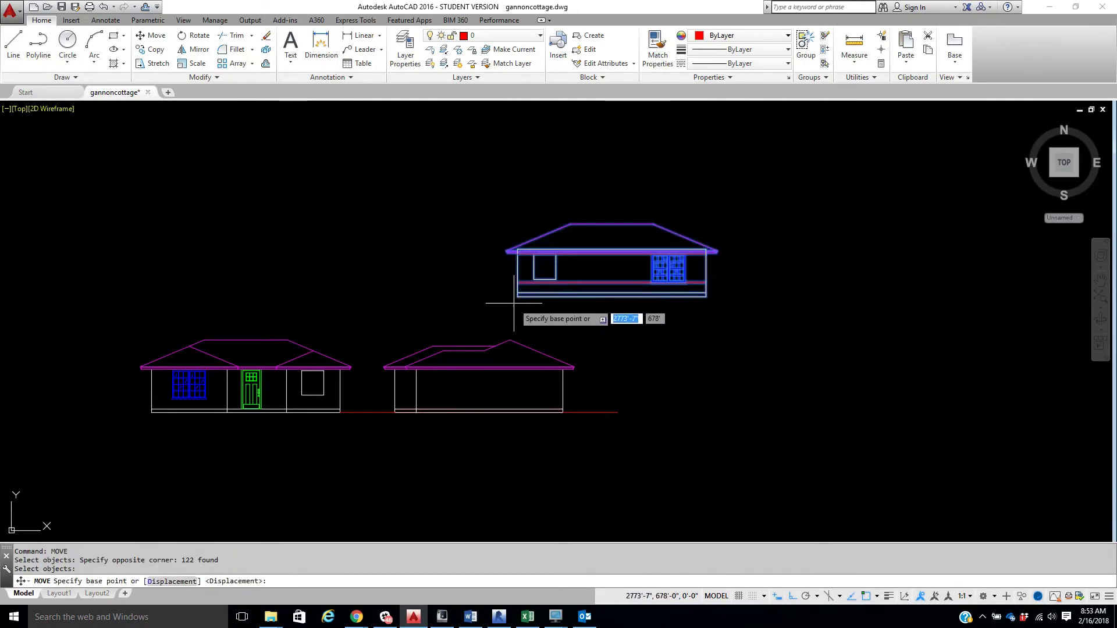
left_click(518, 297)
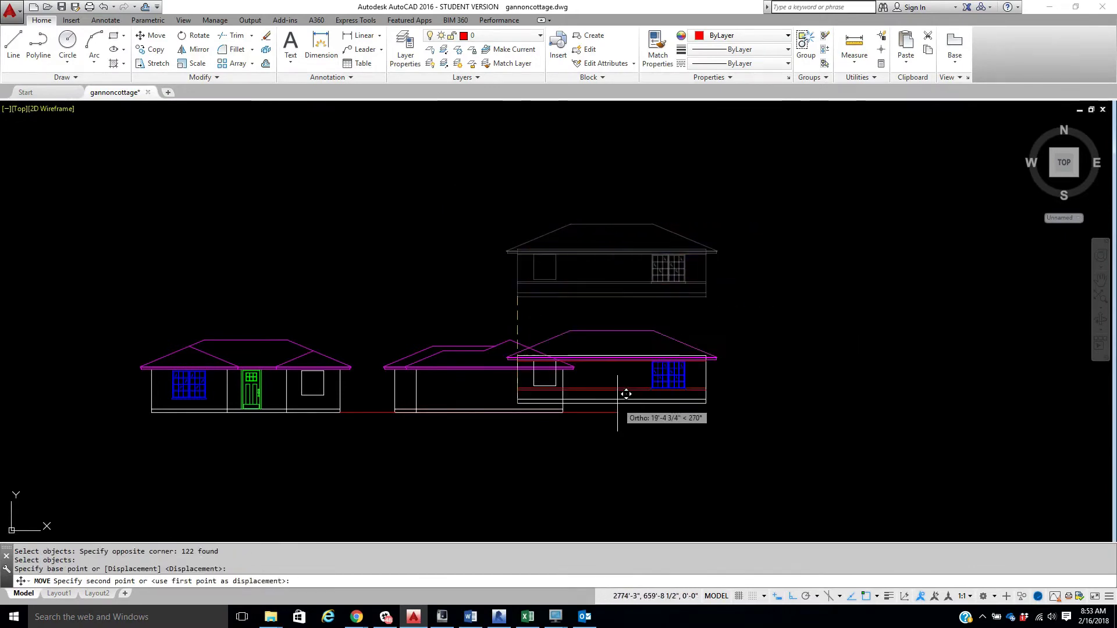
left_click(620, 401)
- Copy the 10' line between the right and rear elevations from its left end to the rear elevation's lower-right corner
scroll(479, 256, "down", 4)
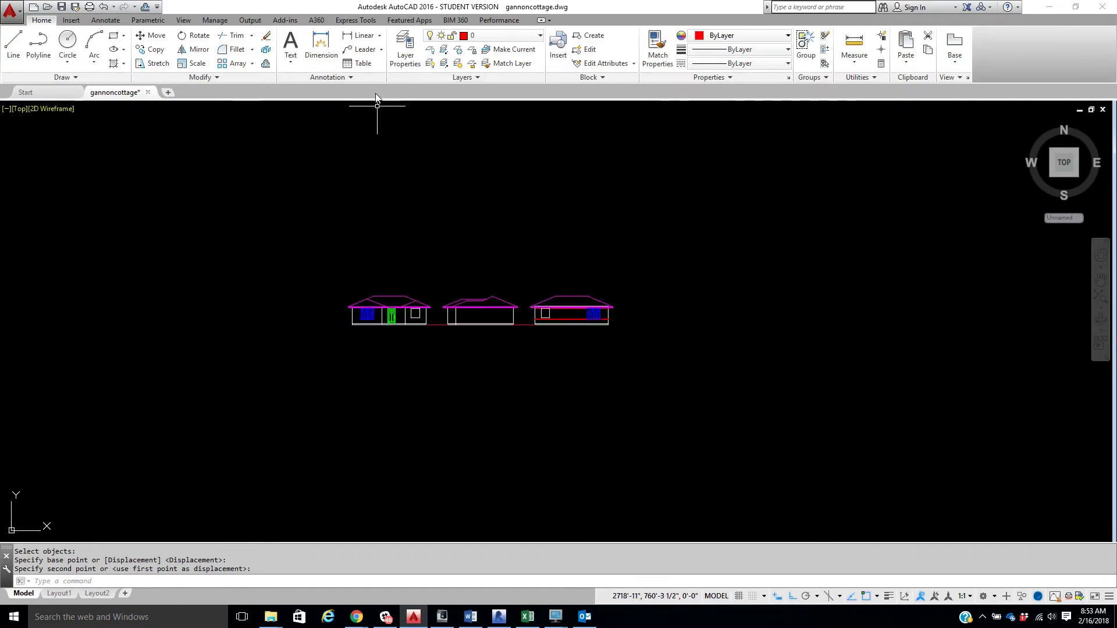
left_click(152, 49)
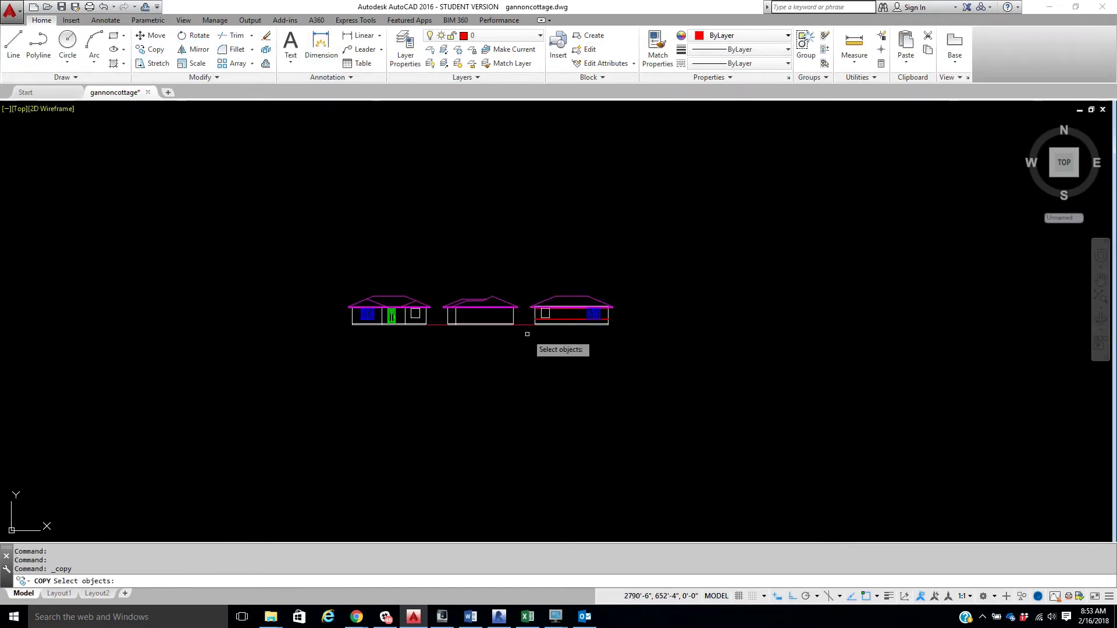
key("Return")
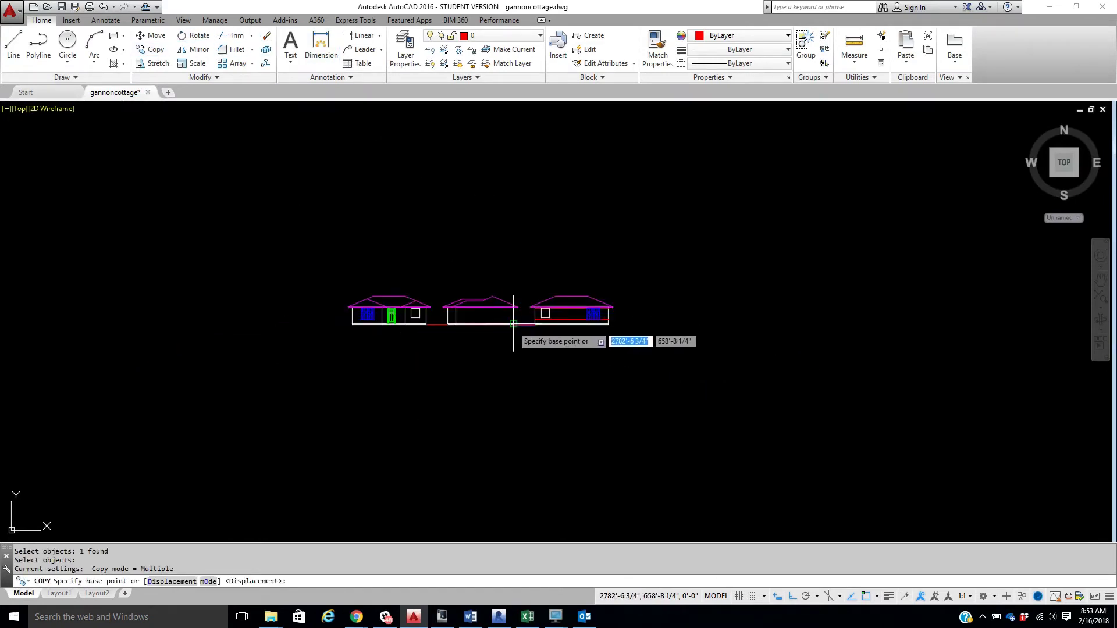
left_click(513, 324)
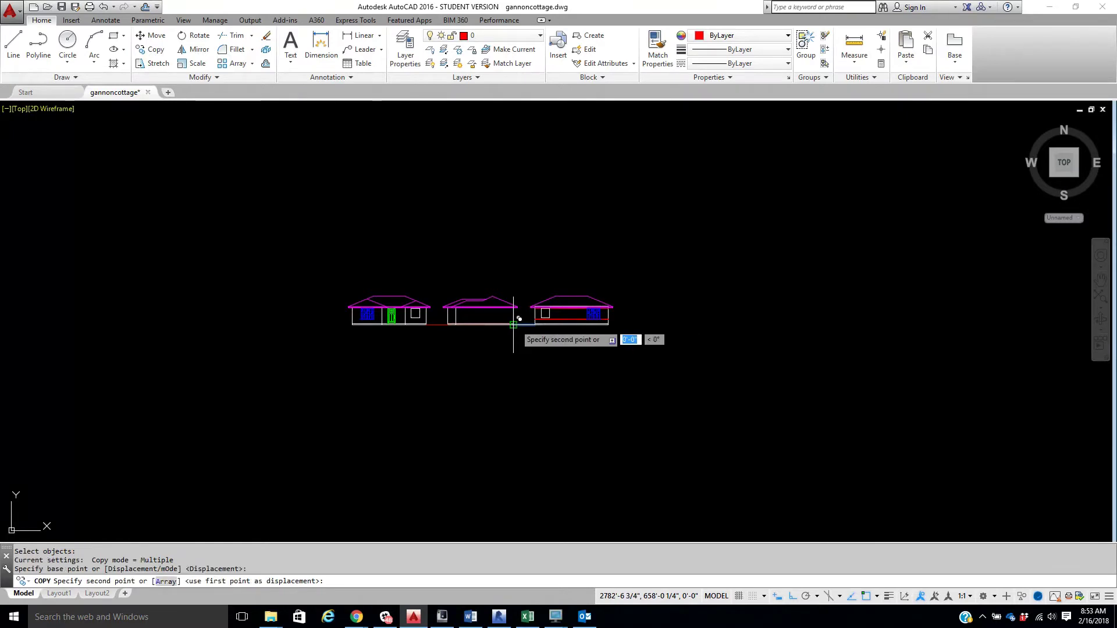
left_click(610, 323)
key("Escape")
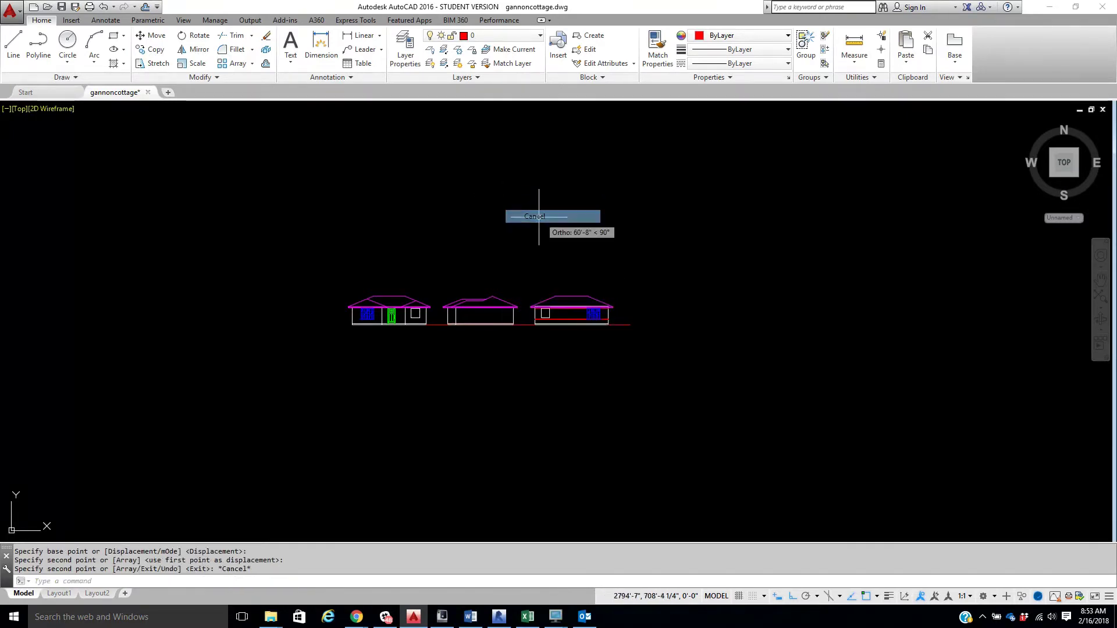
- Move the remaining left elevation by its lower-left corner onto the free end of the 10' line beside the rear elevation
scroll(268, 209, "down", 2)
middle_click_drag(267, 209, 755, 291)
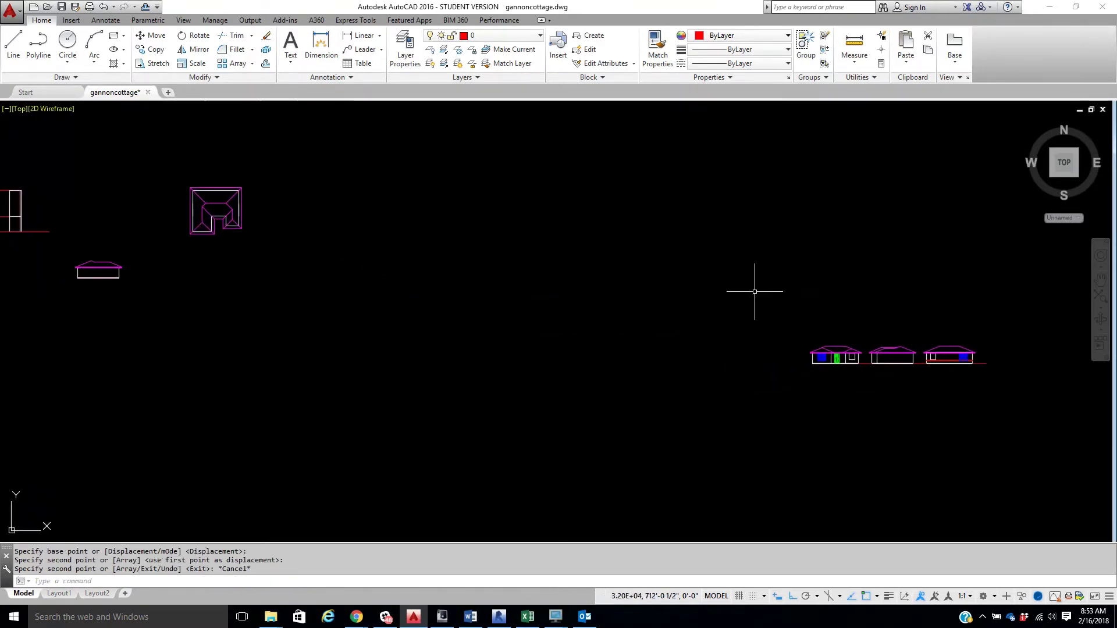
left_click(150, 37)
left_click(45, 244)
left_click(159, 299)
key("Return")
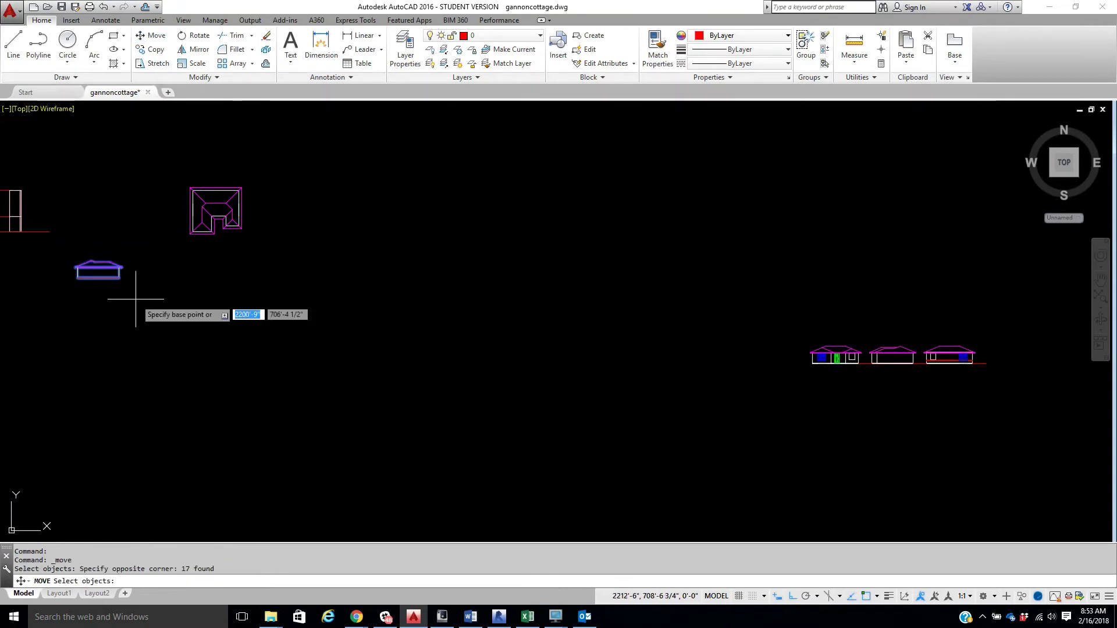
scroll(68, 288, "up", 5)
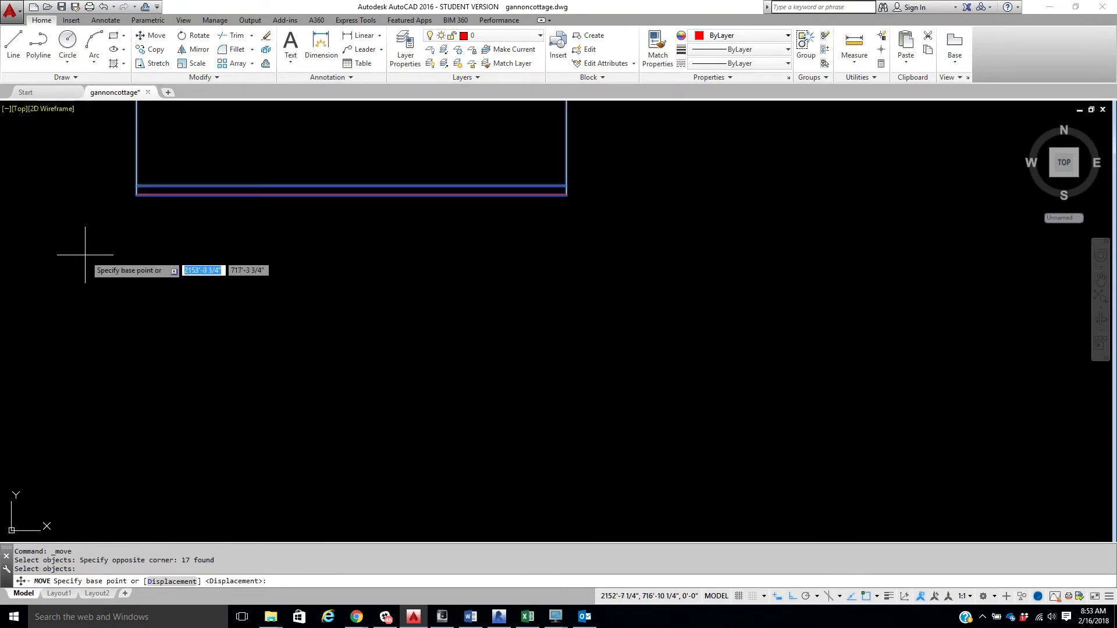
left_click(136, 195)
scroll(219, 212, "down", 5)
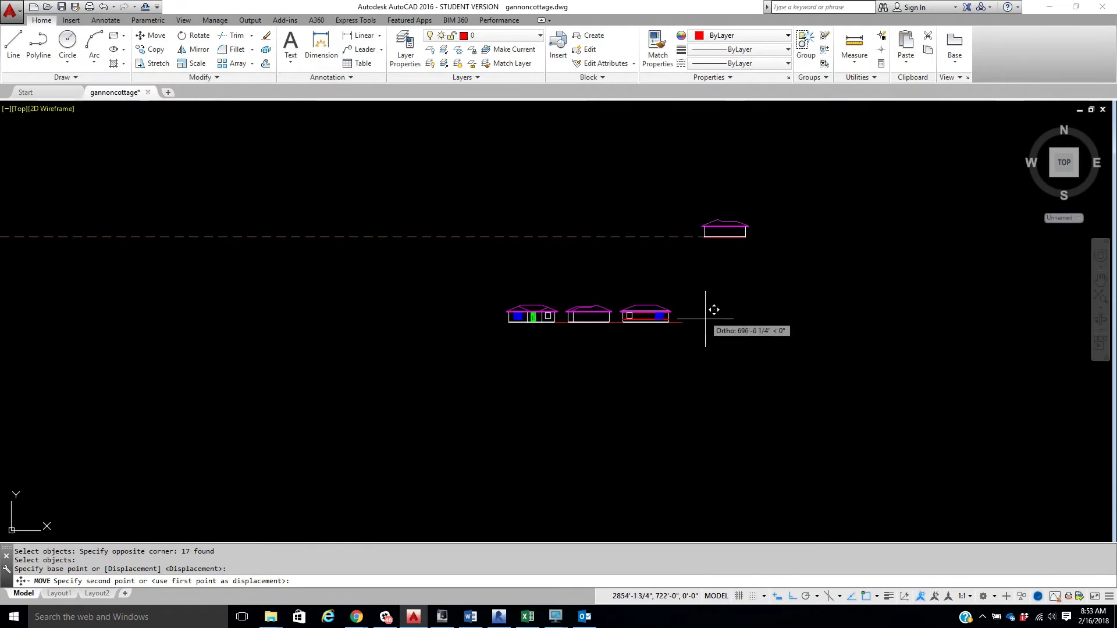
left_click(684, 322)
scroll(576, 297, "up", 6)
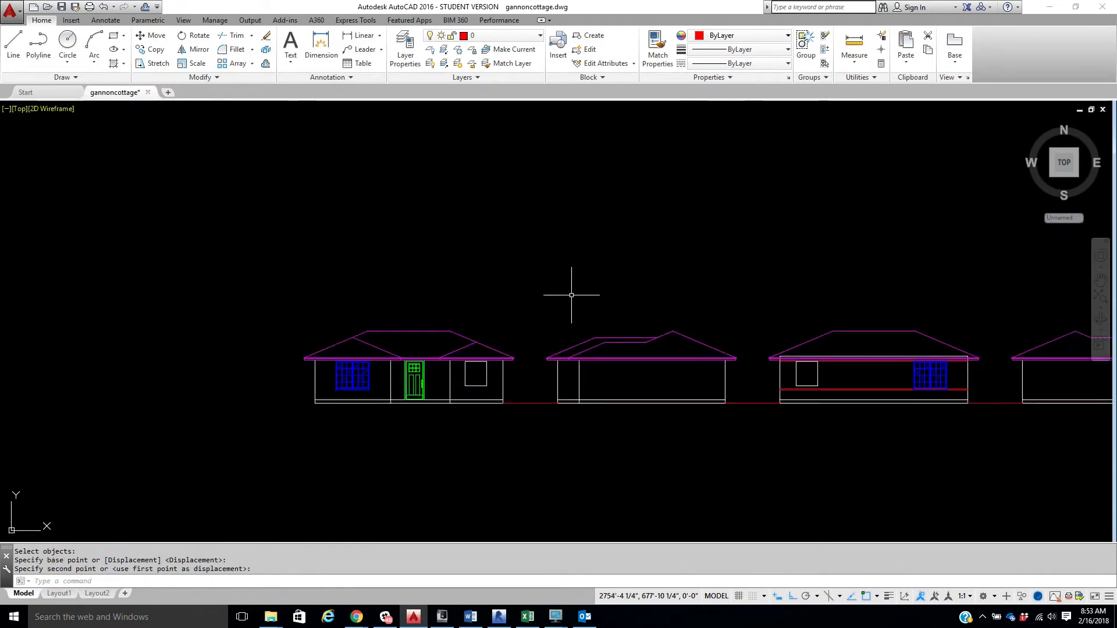
scroll(637, 277, "up", 4)
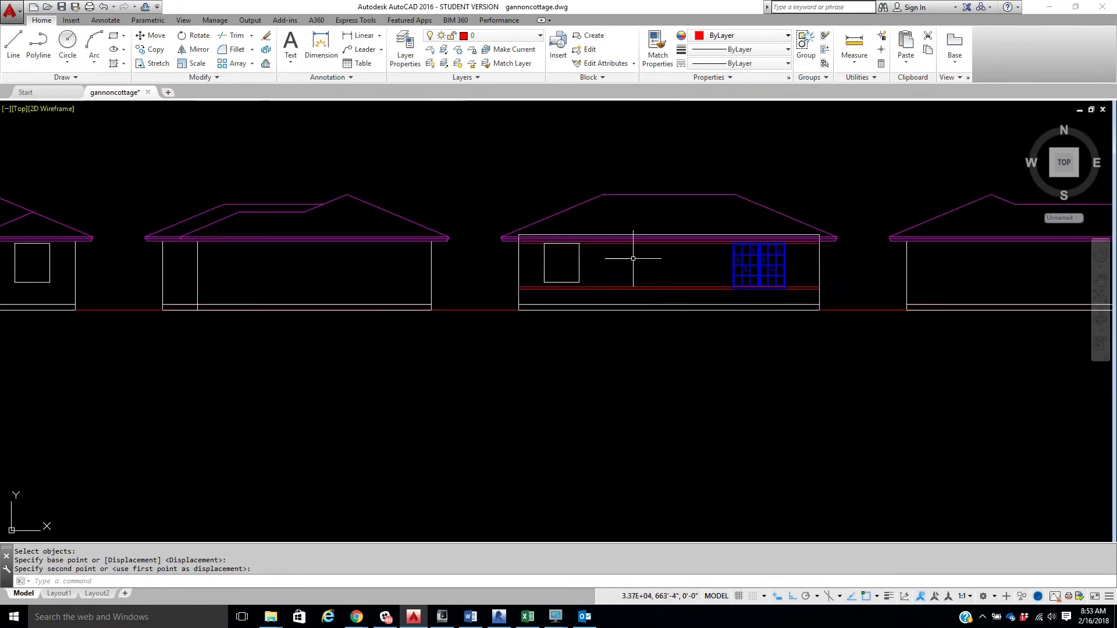
scroll(521, 254, "down", 4)
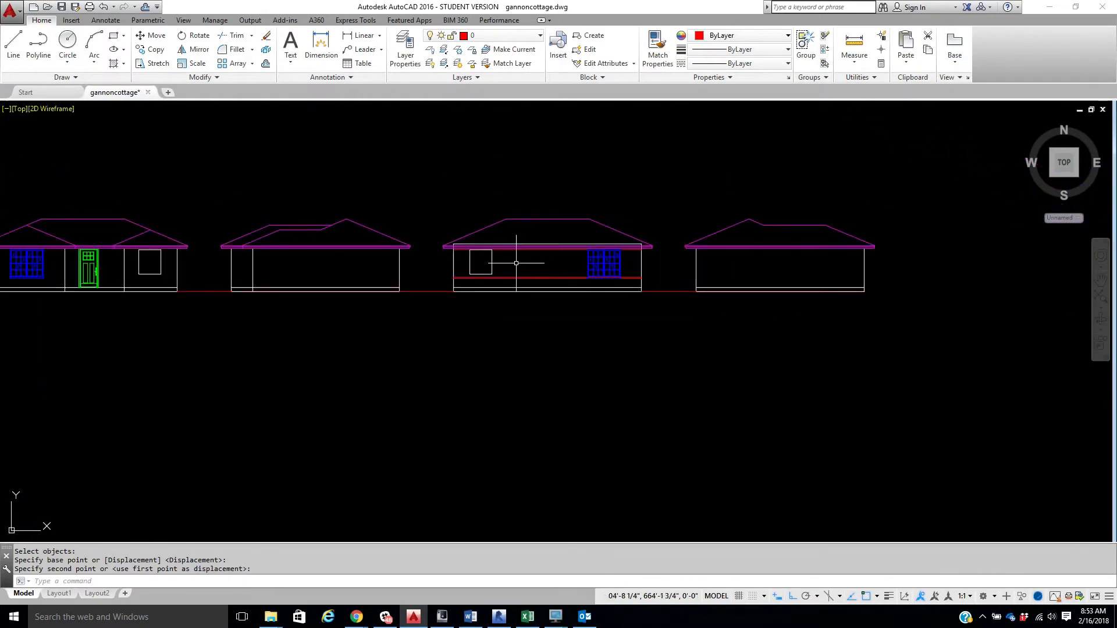
- Create a new layer named hatch and set its color to cyan
left_click(503, 36)
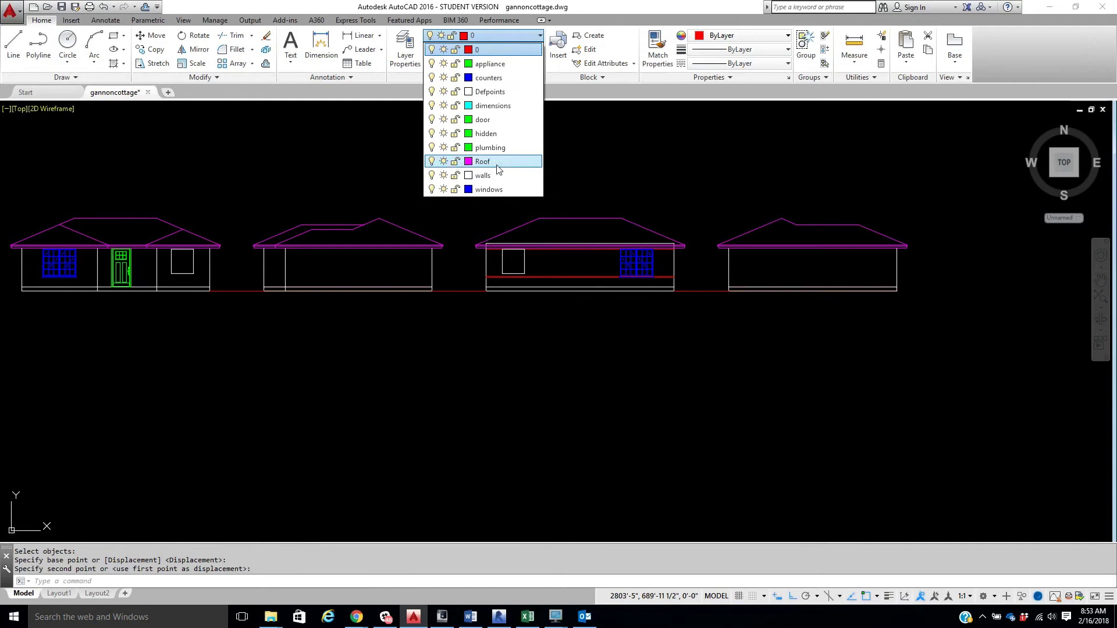
left_click(524, 39)
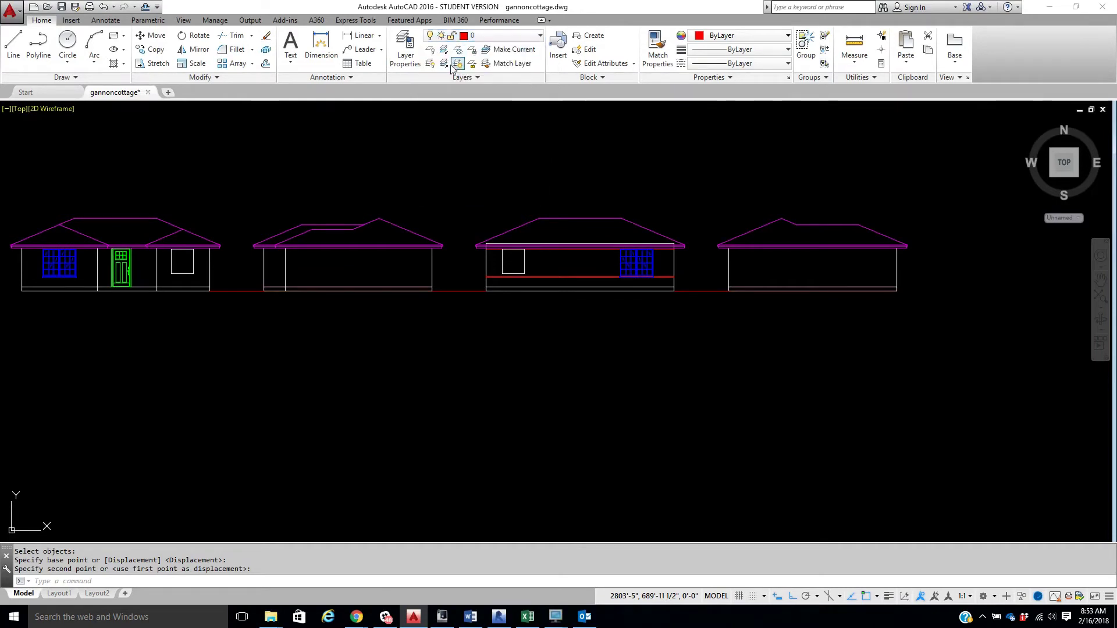
left_click(409, 52)
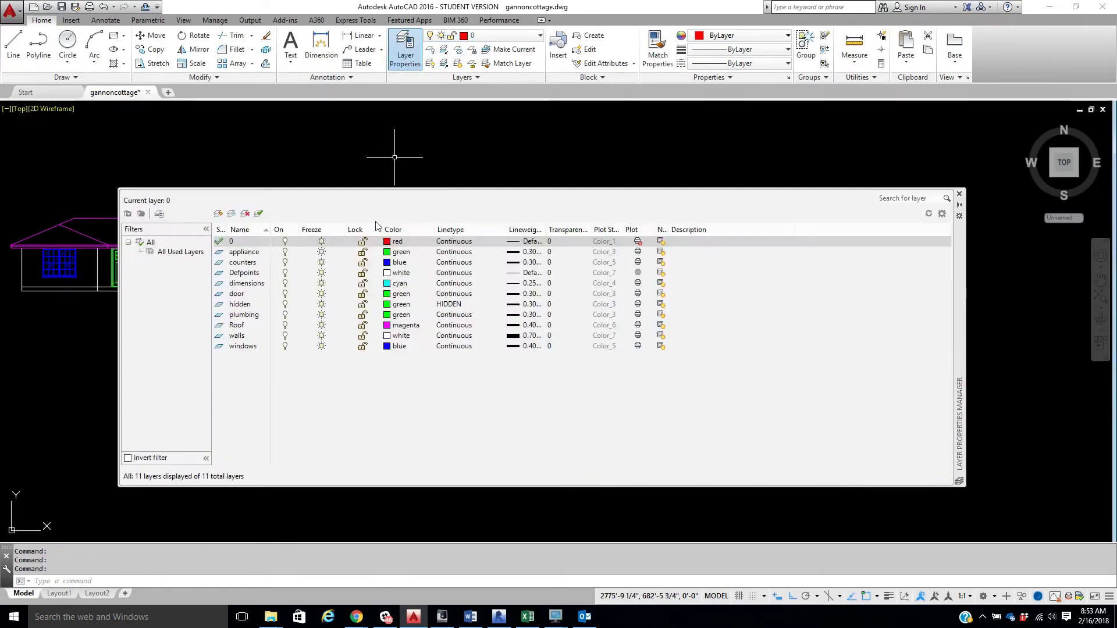
left_click(219, 215)
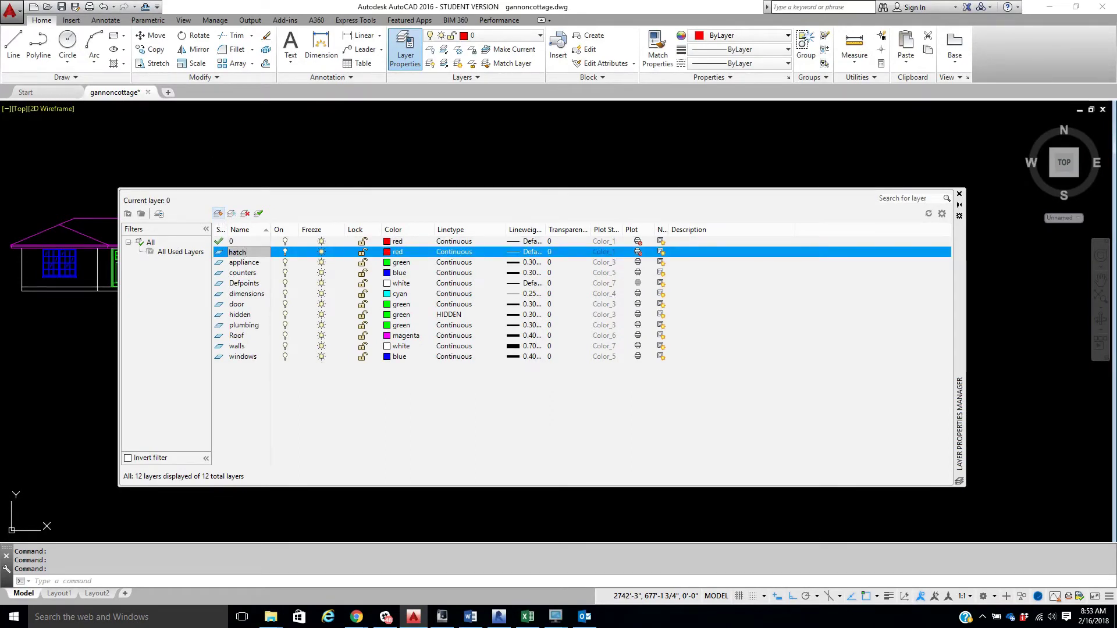
left_click(387, 253)
left_click(499, 334)
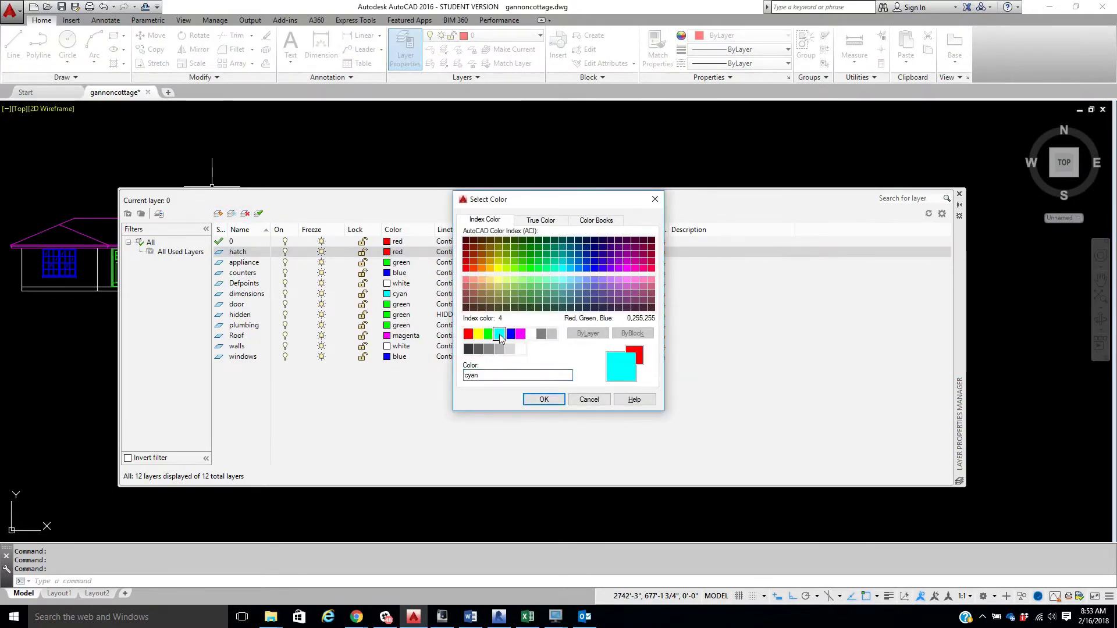
left_click(541, 400)
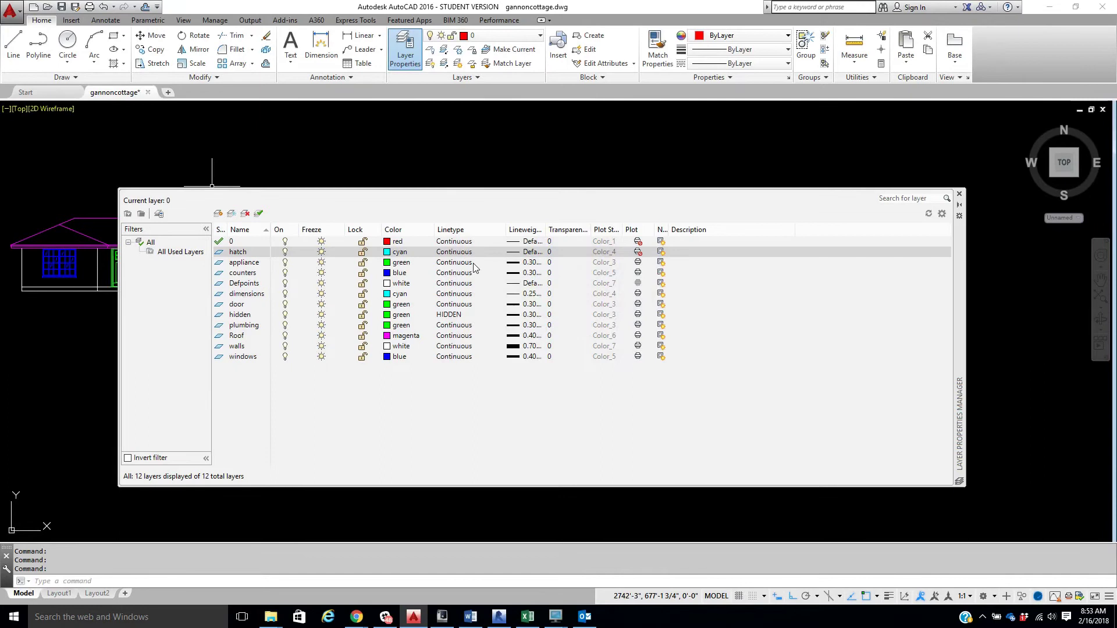
- Set the hatch layer's lineweight to 0.30 mm and enable its plotting
left_click(533, 253)
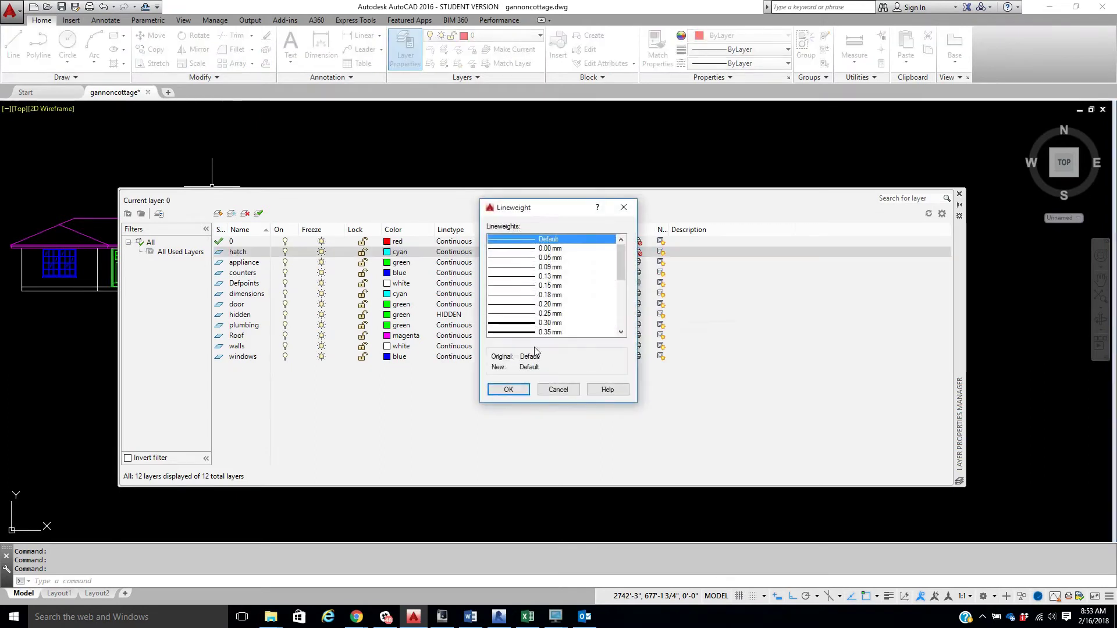
left_click(546, 324)
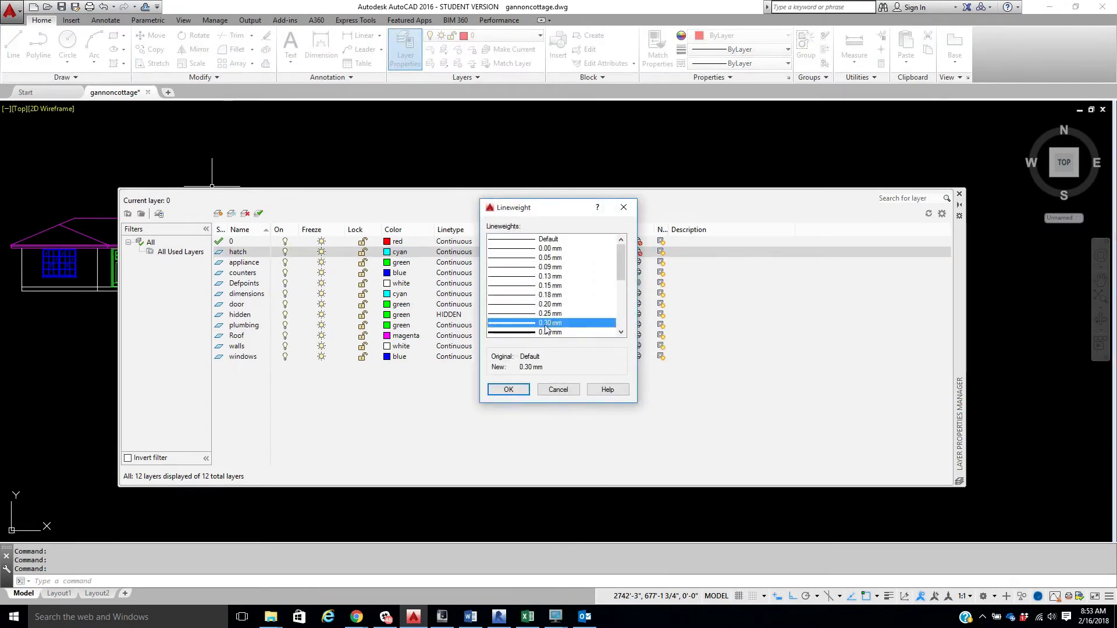
left_click(508, 390)
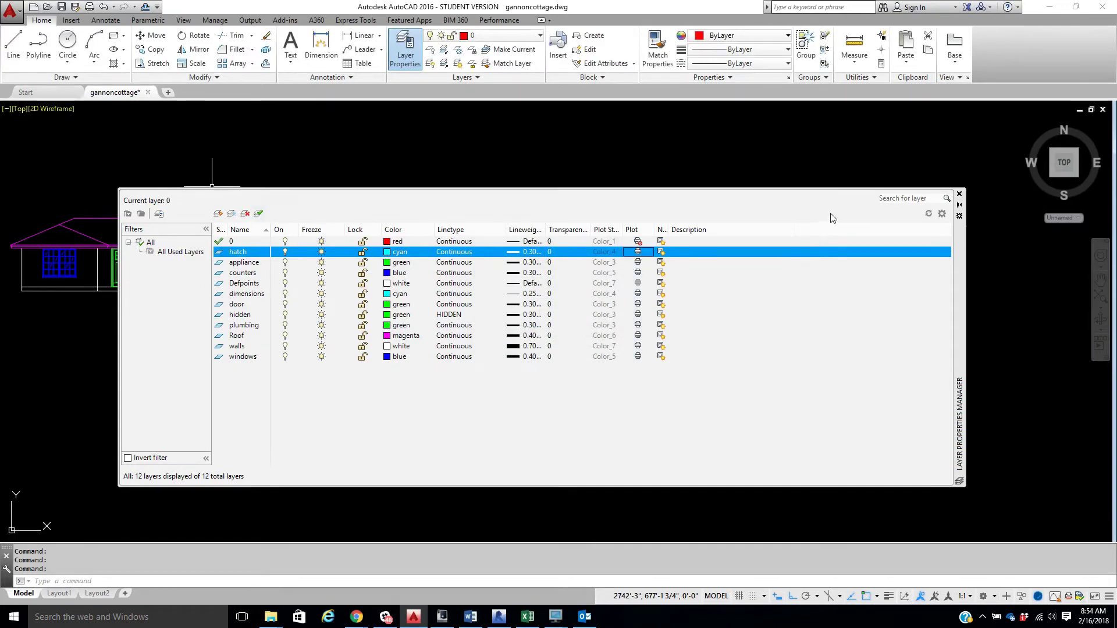
left_click(960, 195)
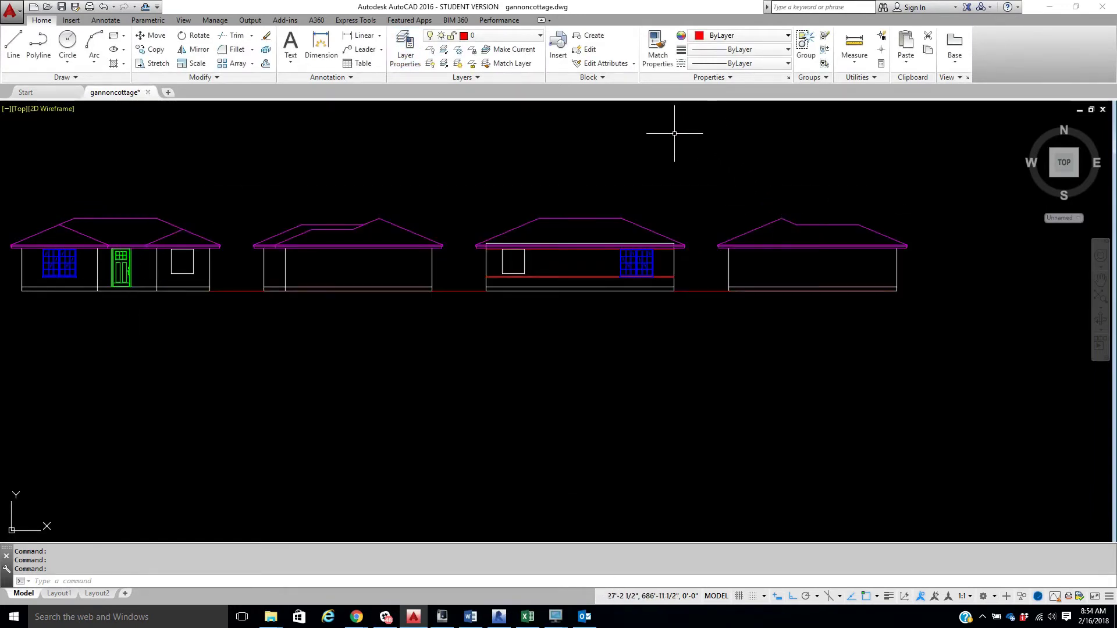
- Make the hatch layer current and freeze layer 0
left_click(521, 37)
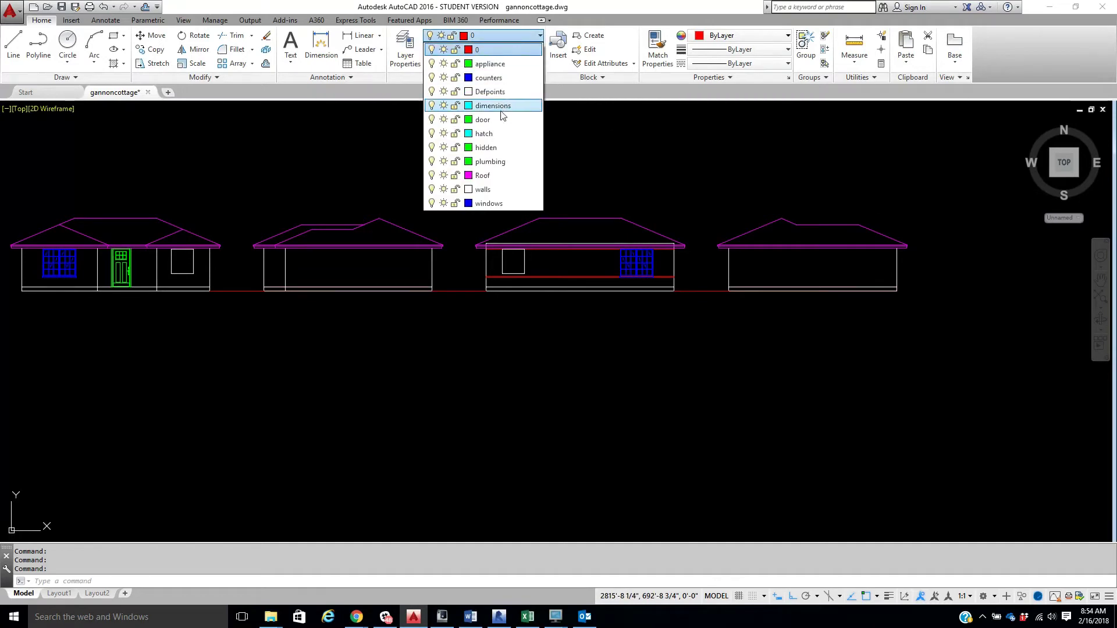
left_click(498, 129)
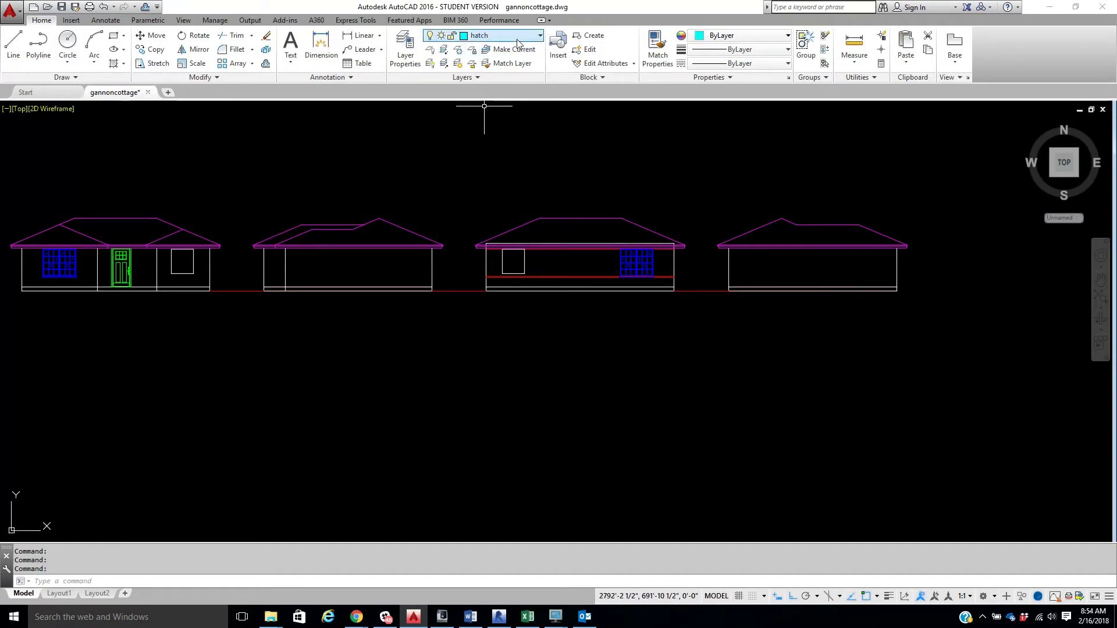
left_click(465, 35)
left_click(445, 50)
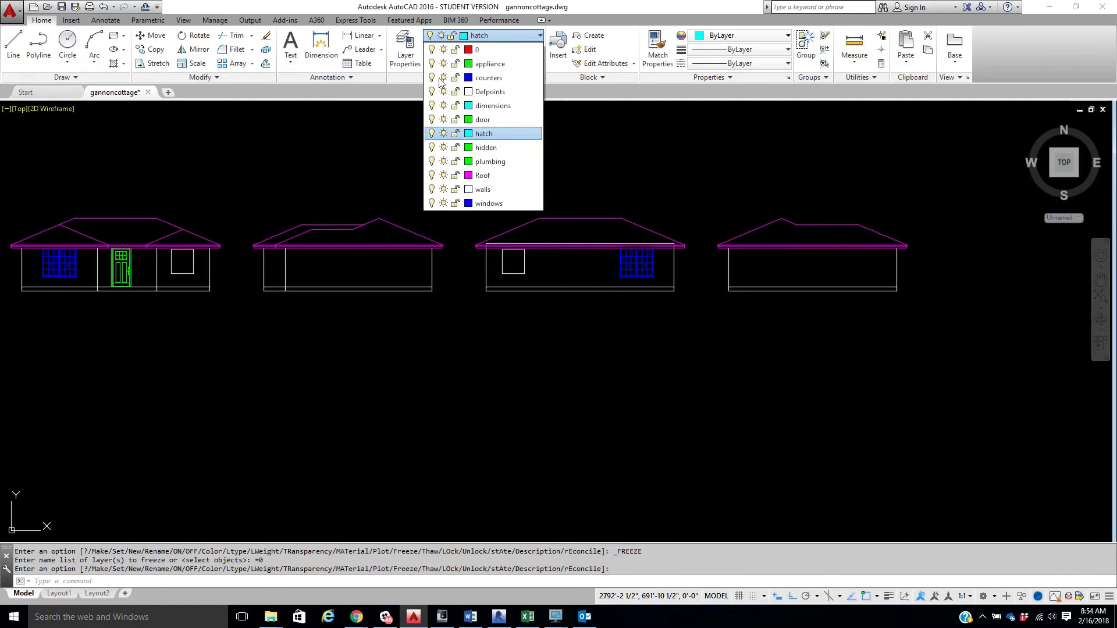
- Delete the horizontal wall line that crosses the roof just above the eave of the rear elevation
scroll(524, 242, "up", 6)
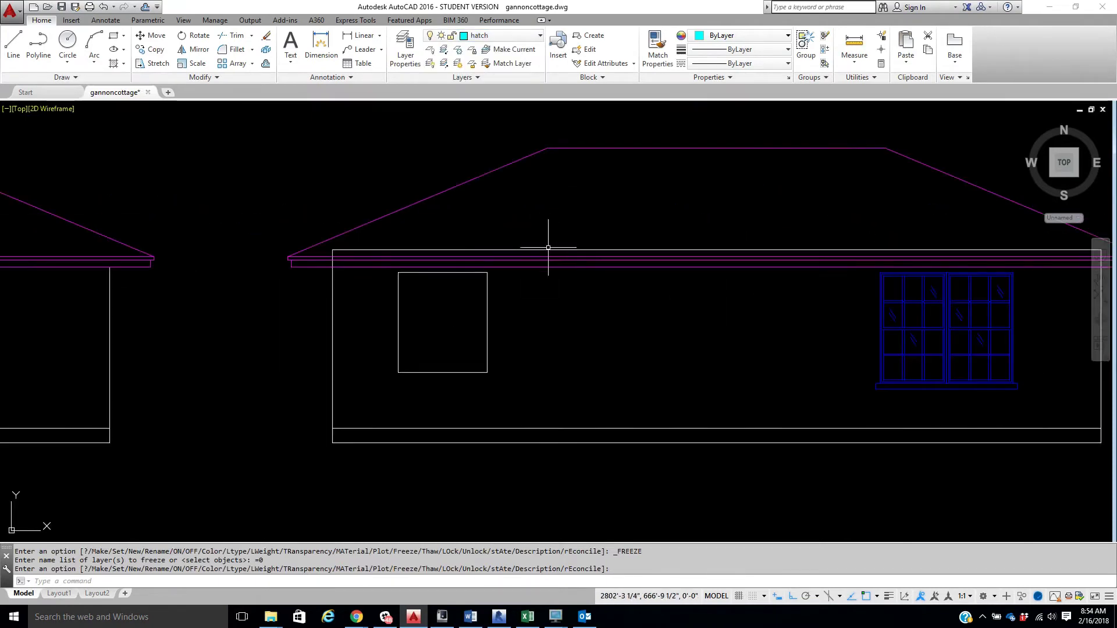
left_click(541, 250)
scroll(538, 239, "down", 4)
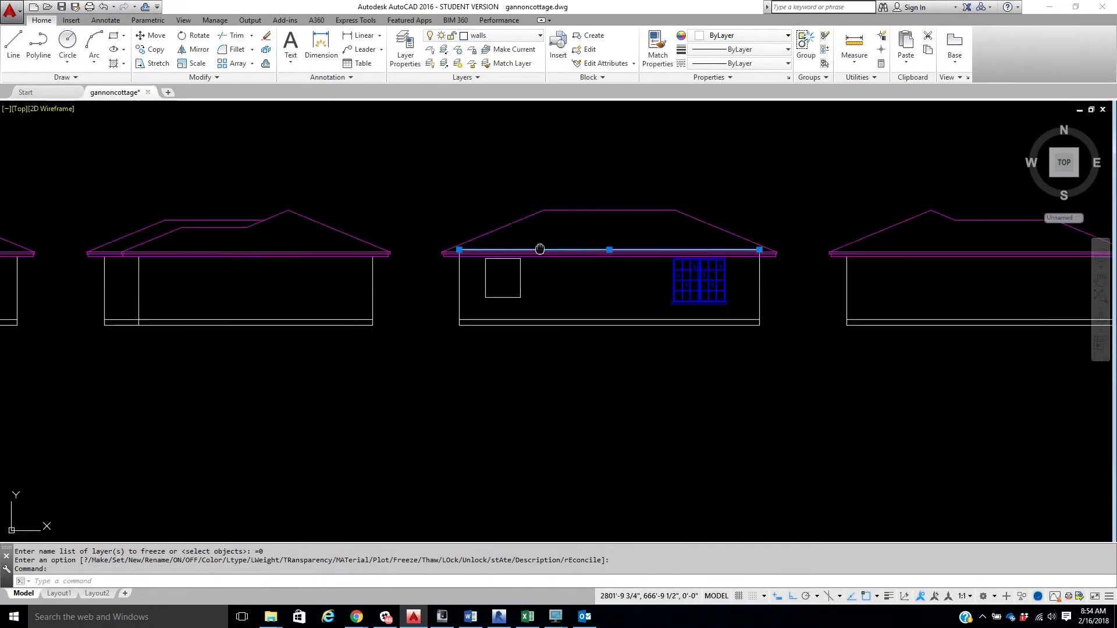
scroll(538, 234, "up", 2)
key("Delete")
- Trim the two end wall lines of the rear elevation where they extend above the lowest eave line
scroll(535, 229, "up", 3)
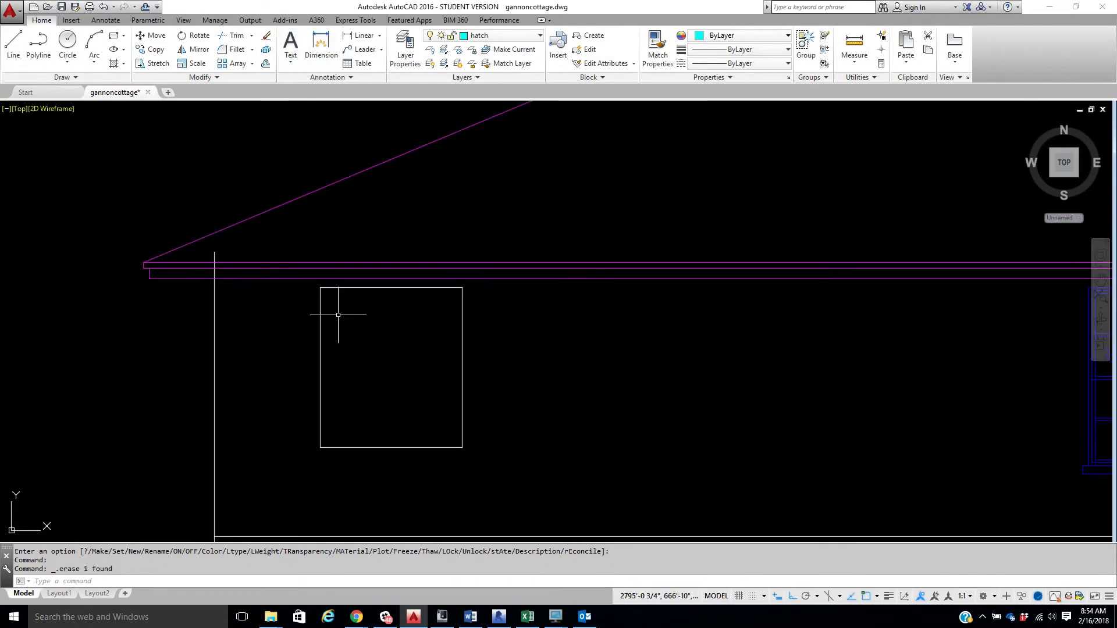
left_click(231, 36)
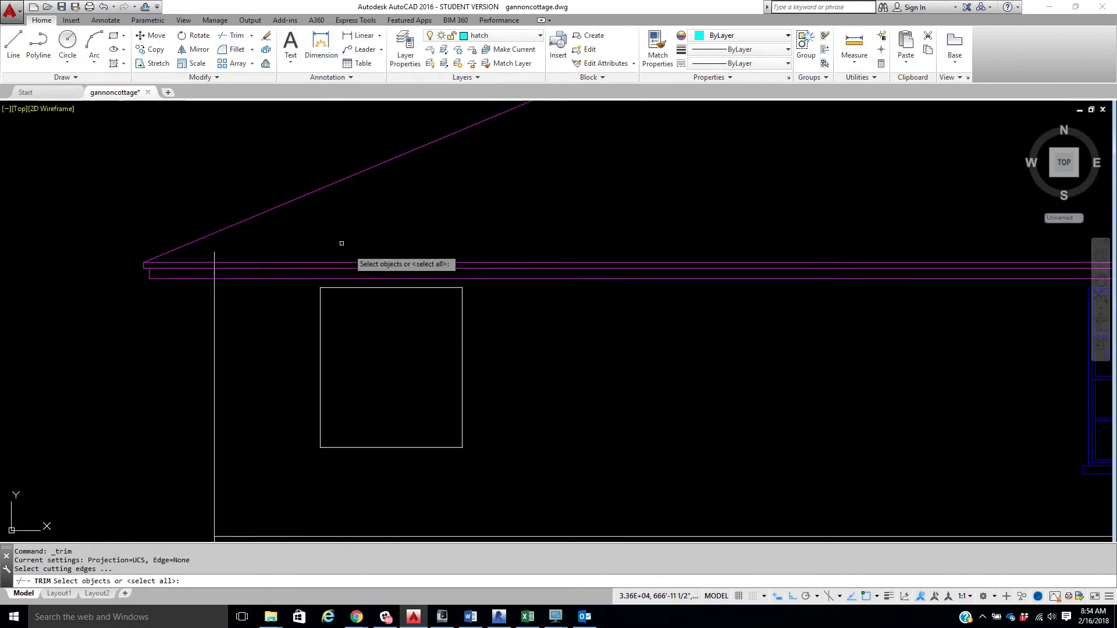
left_click(456, 278)
key("Return")
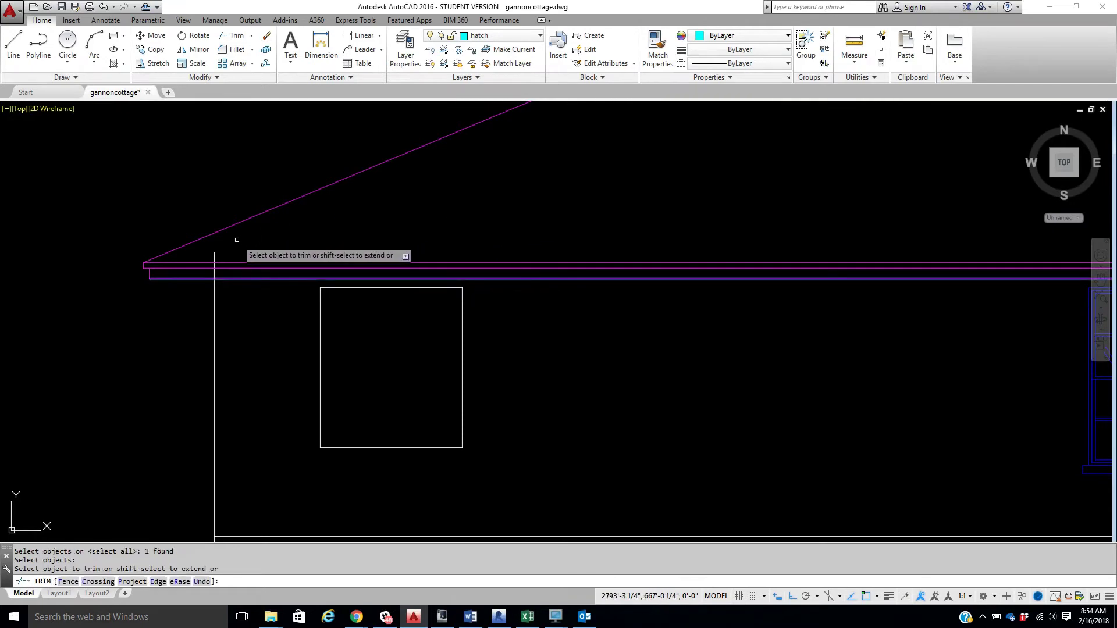
scroll(358, 243, "down", 2)
scroll(721, 242, "up", 5)
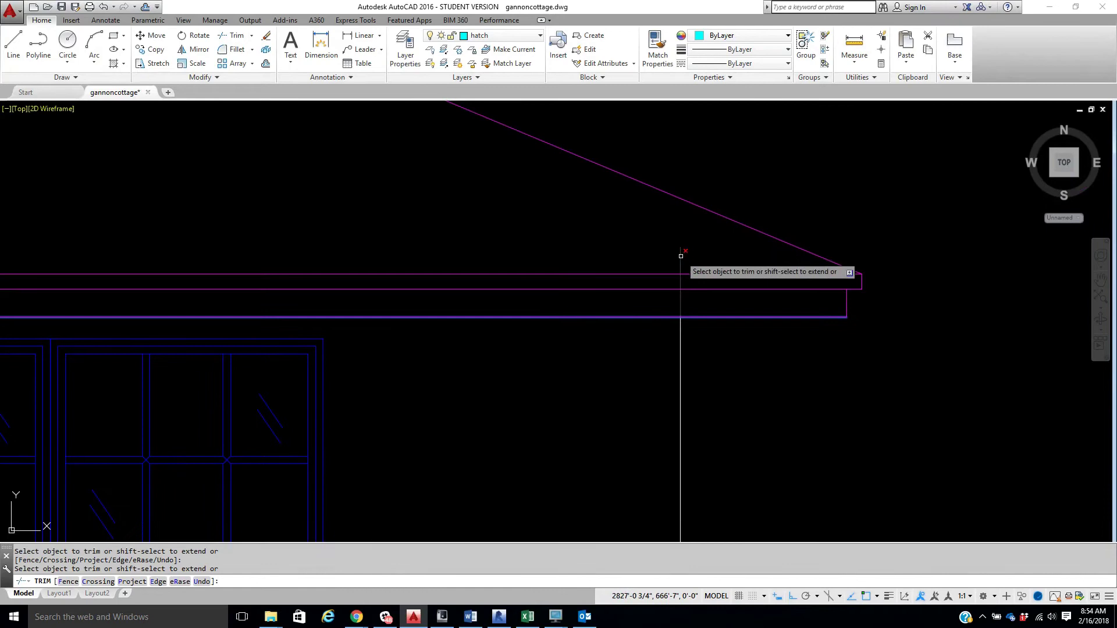
right_click(680, 235)
left_click(696, 244)
scroll(682, 253, "down", 5)
scroll(682, 253, "down", 4)
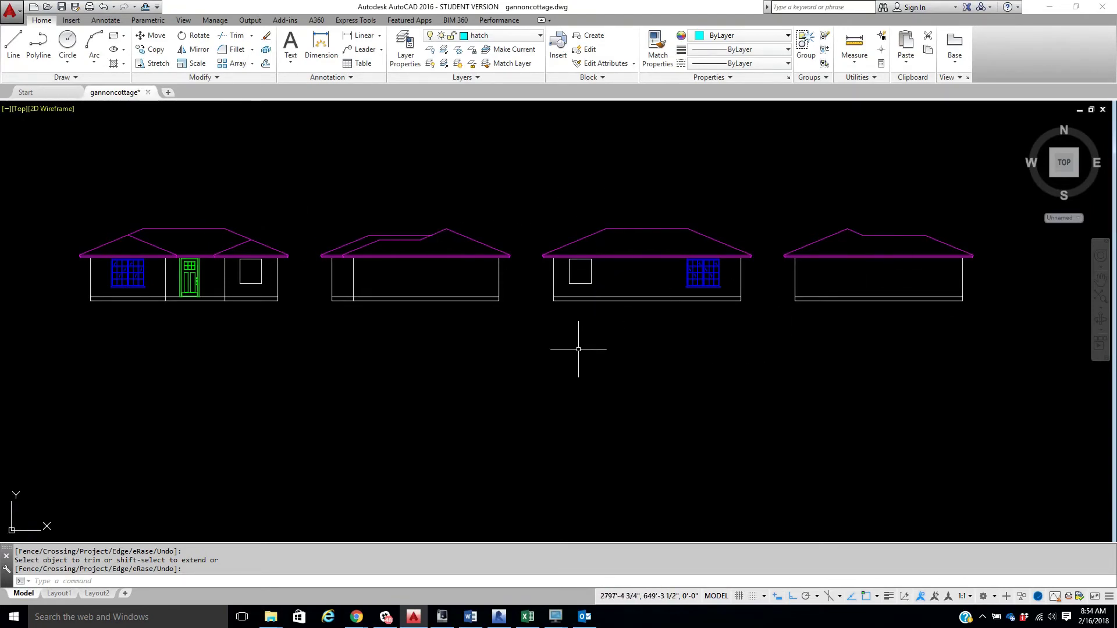
- Hatch all the roof sections of the front elevation with the AR-RROOF pattern
middle_click_drag(430, 379, 464, 389)
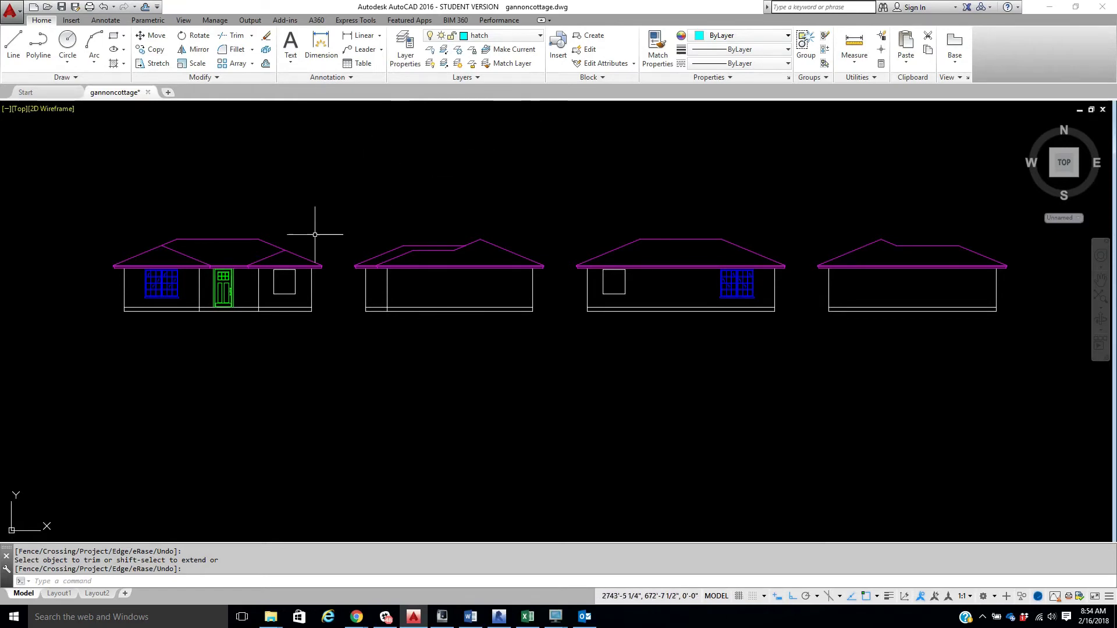
scroll(239, 230, "up", 6)
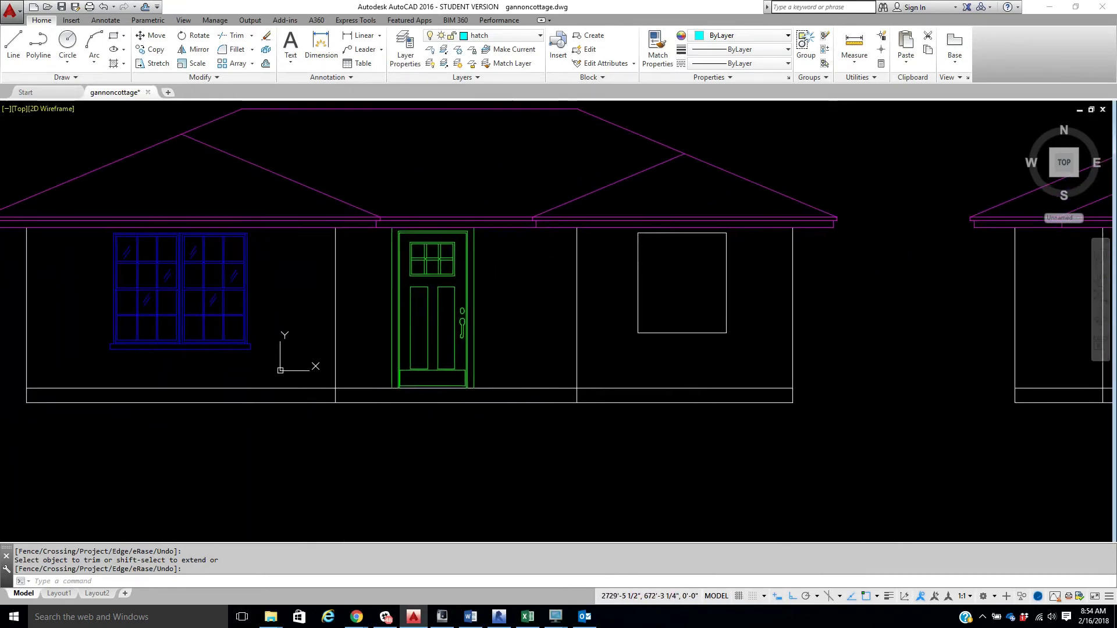
middle_click_drag(446, 124, 476, 179)
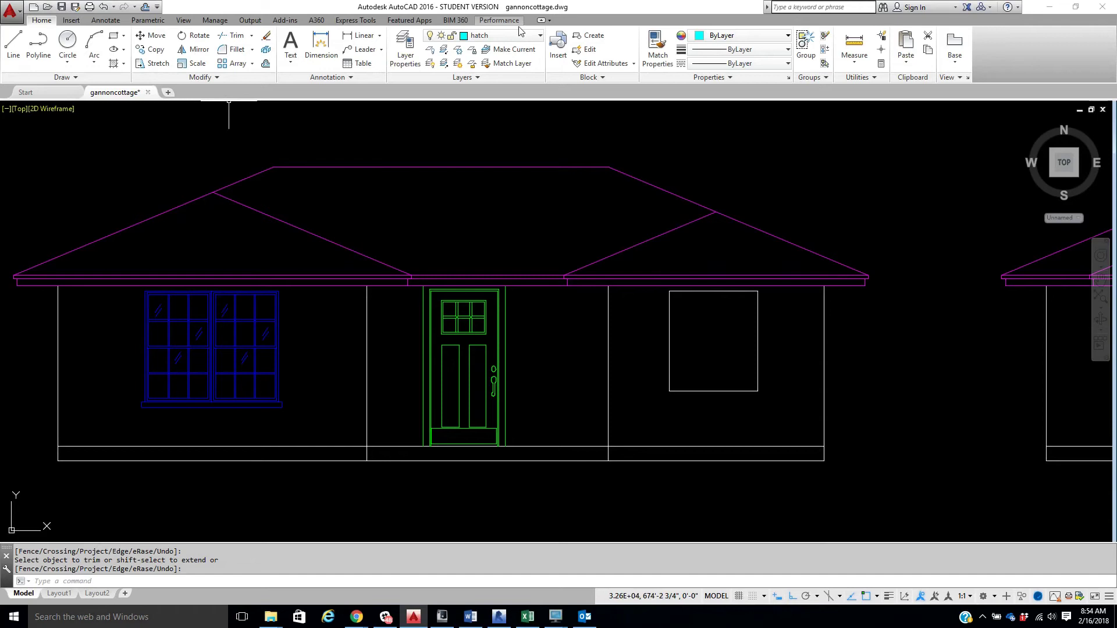
left_click(114, 65)
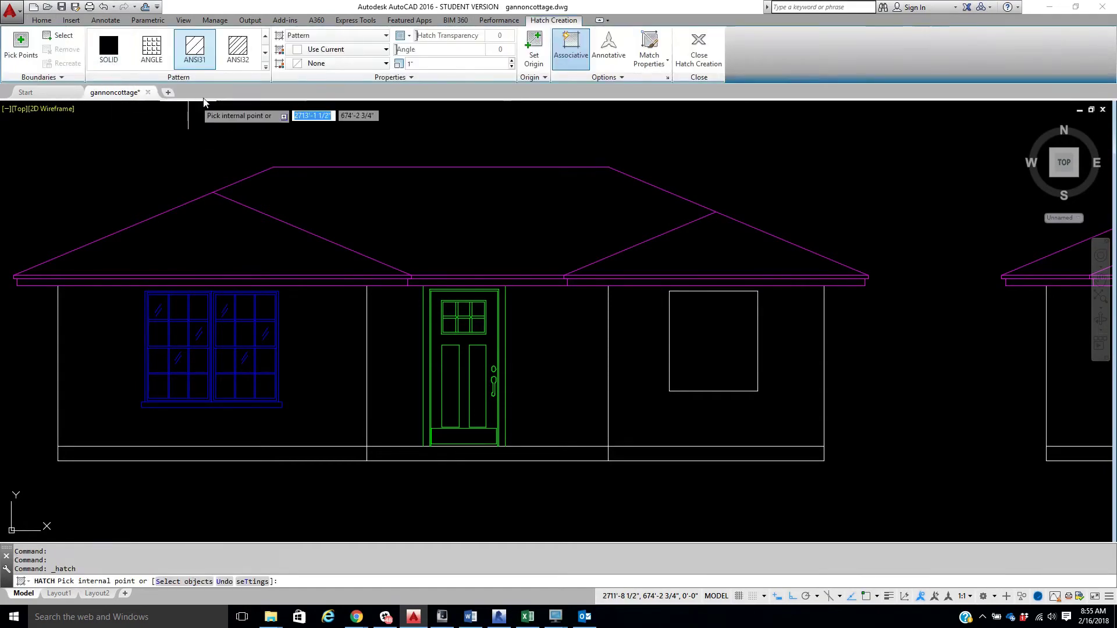
left_click(265, 67)
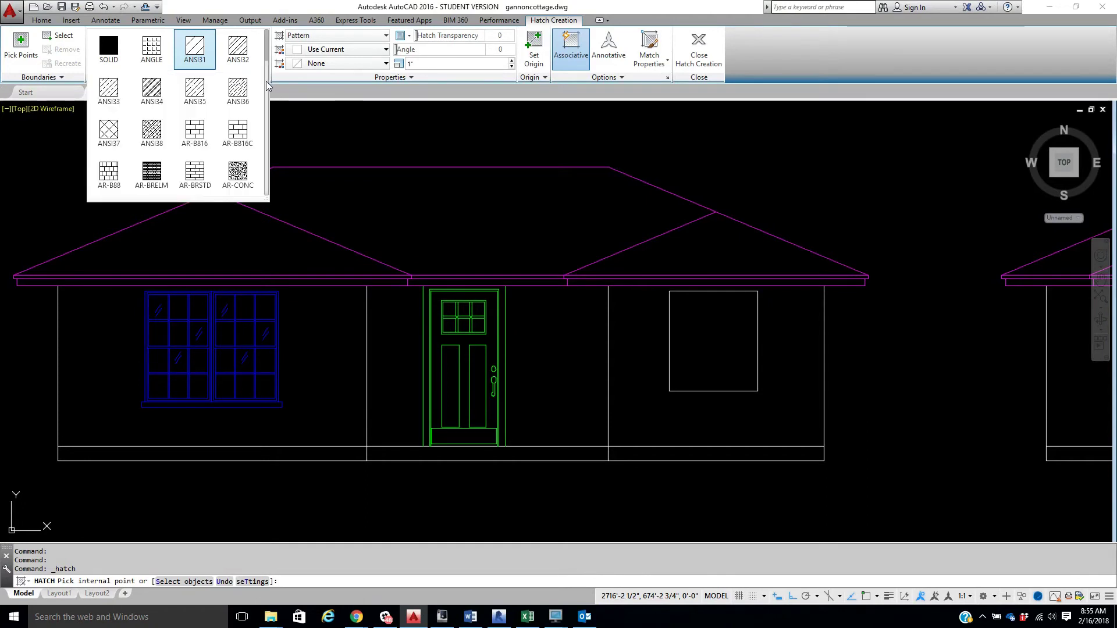
scroll(268, 86, "down", 4)
scroll(192, 93, "up", 1)
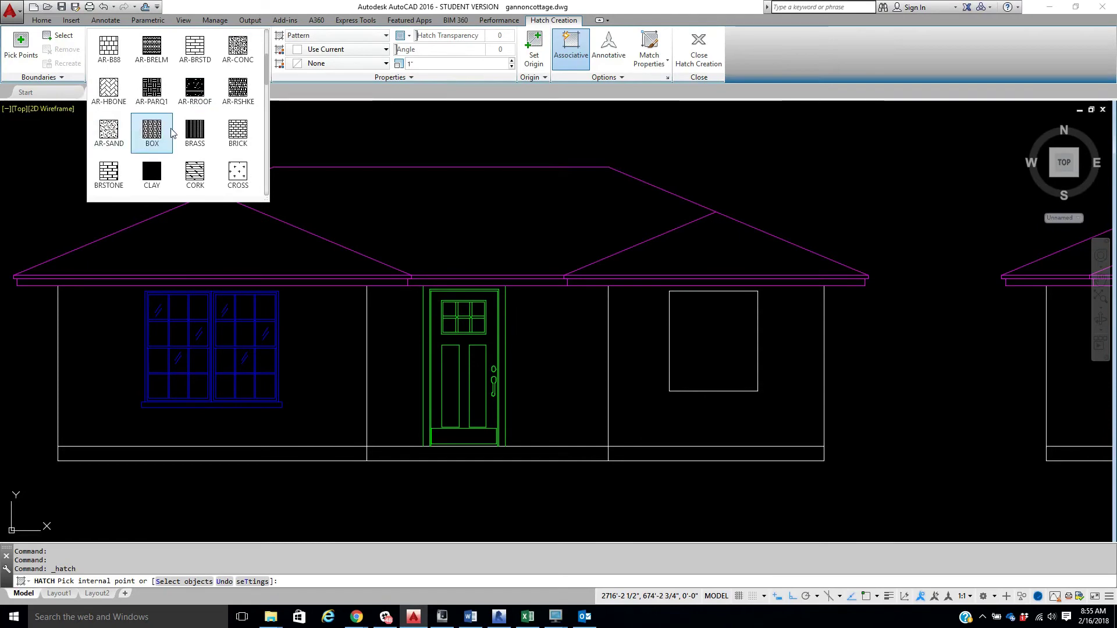
scroll(237, 130, "down", 1)
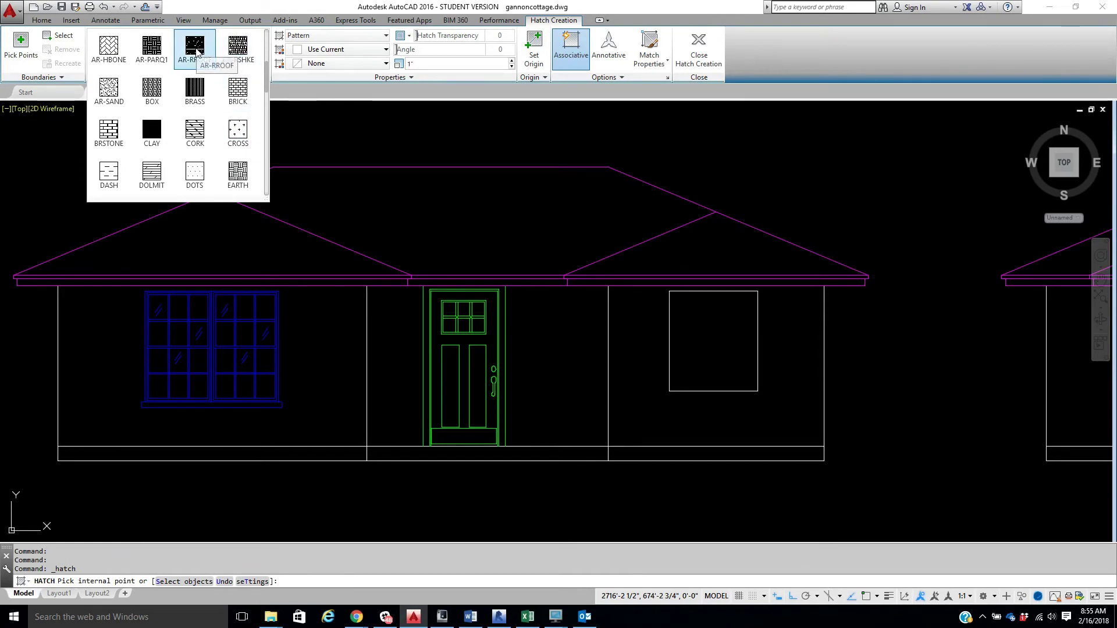
left_click(196, 51)
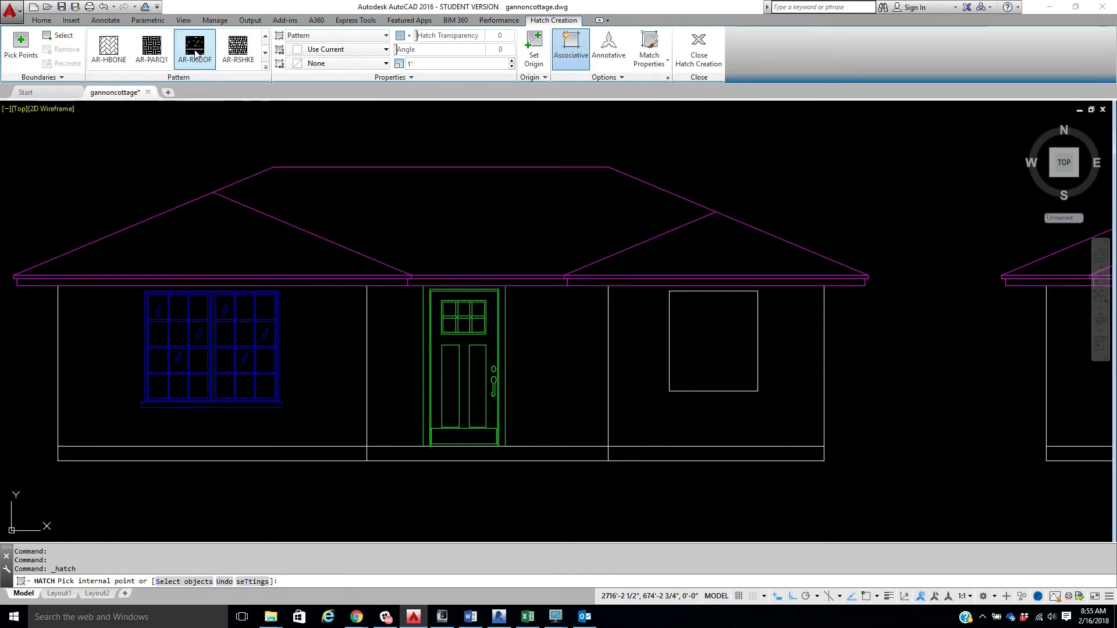
left_click(360, 192)
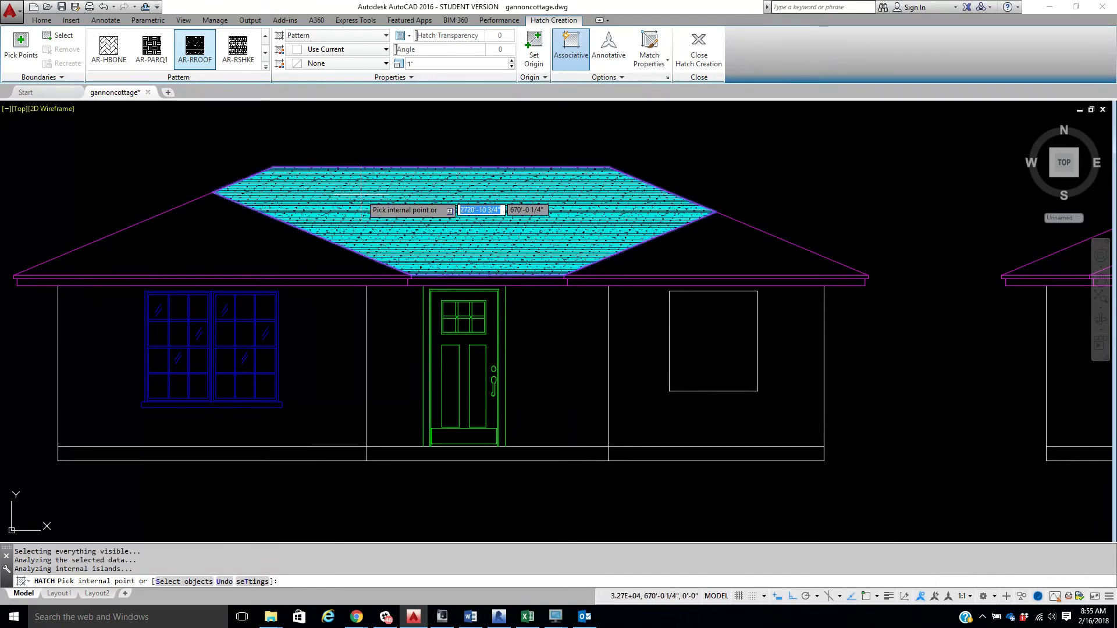
left_click(227, 223)
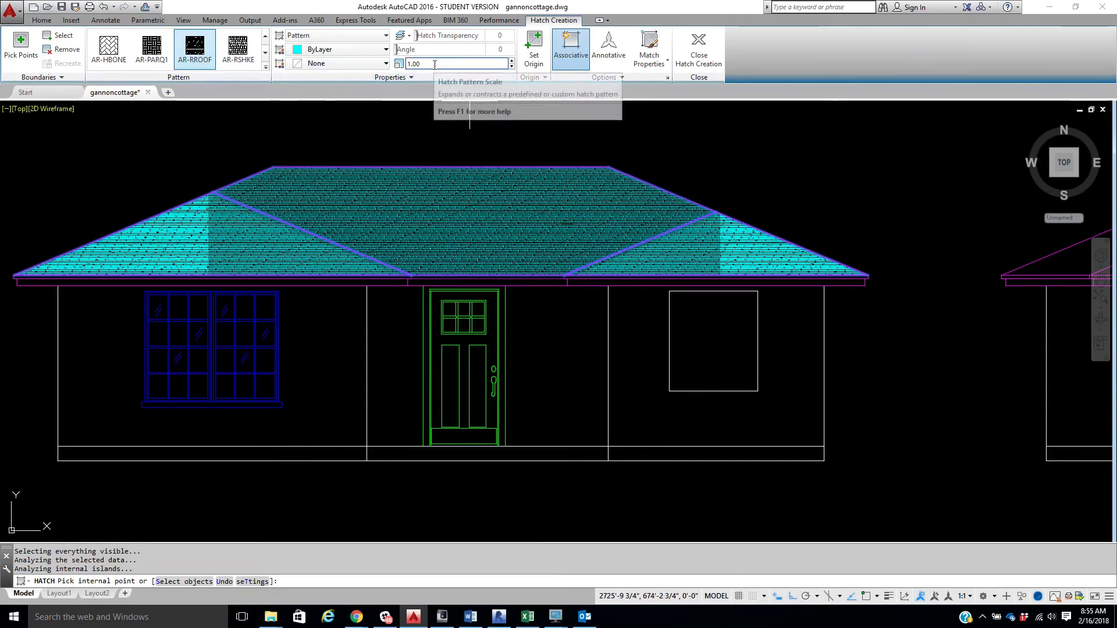
- Set the front roof hatch's scale to 10 and finish the hatch
left_click_drag(435, 62, 410, 63)
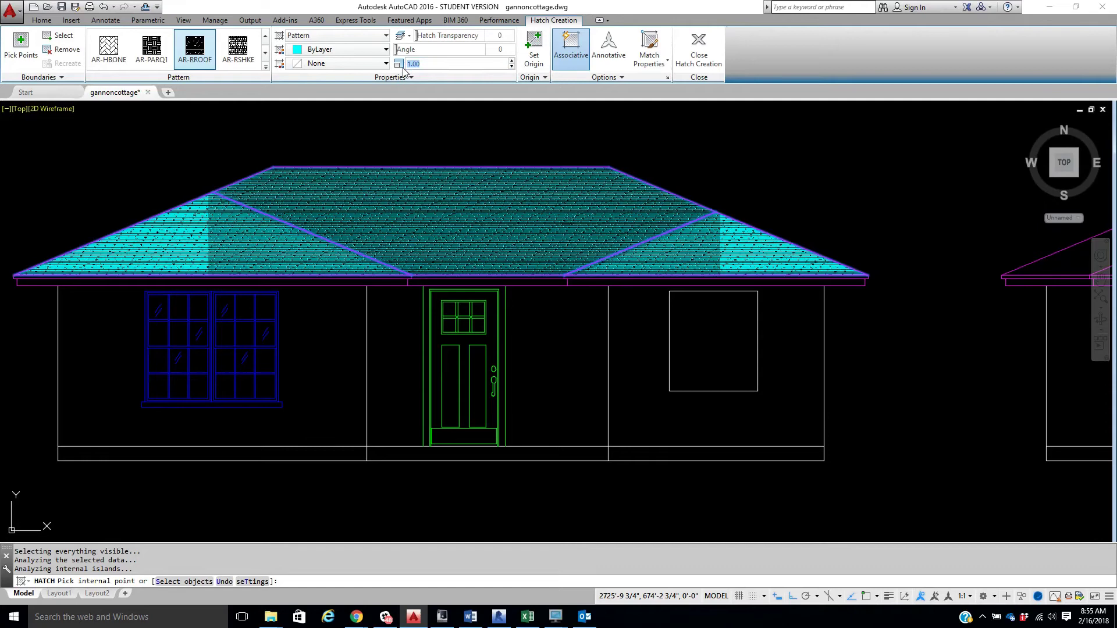
type("10")
key("Return")
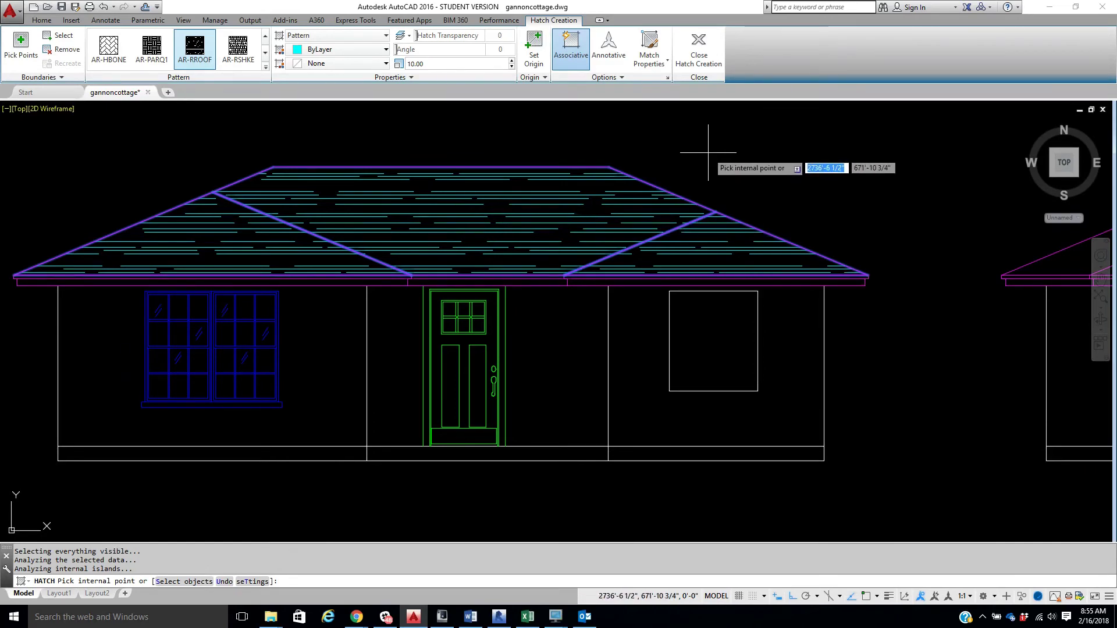
key("Return")
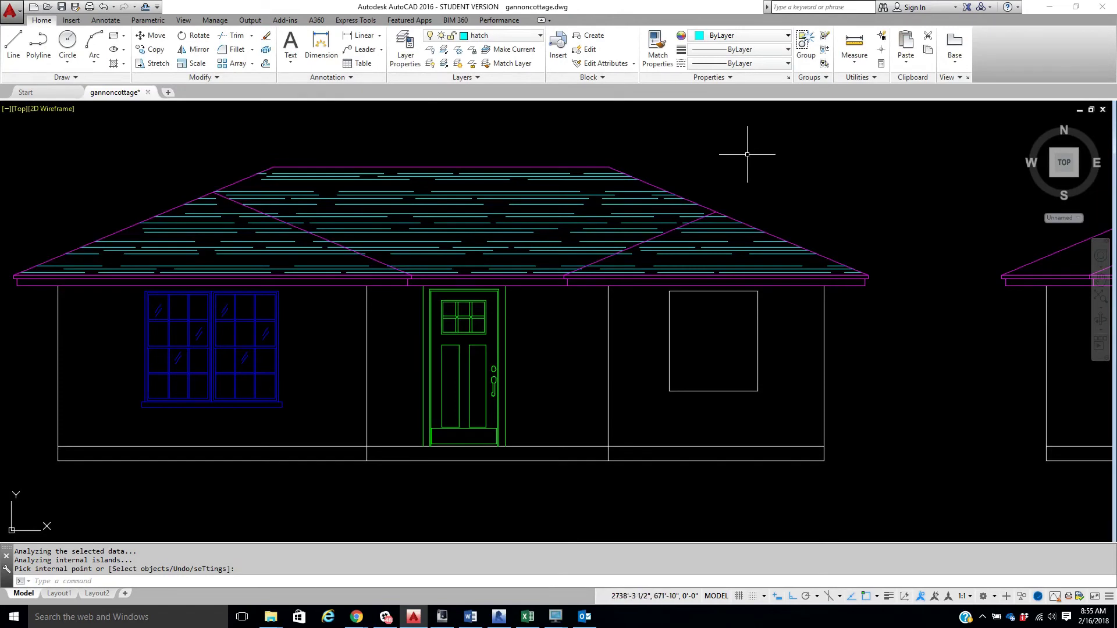
- Start a new hatch for the neighbouring side elevation using the AR-RSHKE pattern at scale 1
scroll(744, 153, "down", 3)
scroll(773, 179, "up", 1)
middle_click_drag(772, 180, 588, 156)
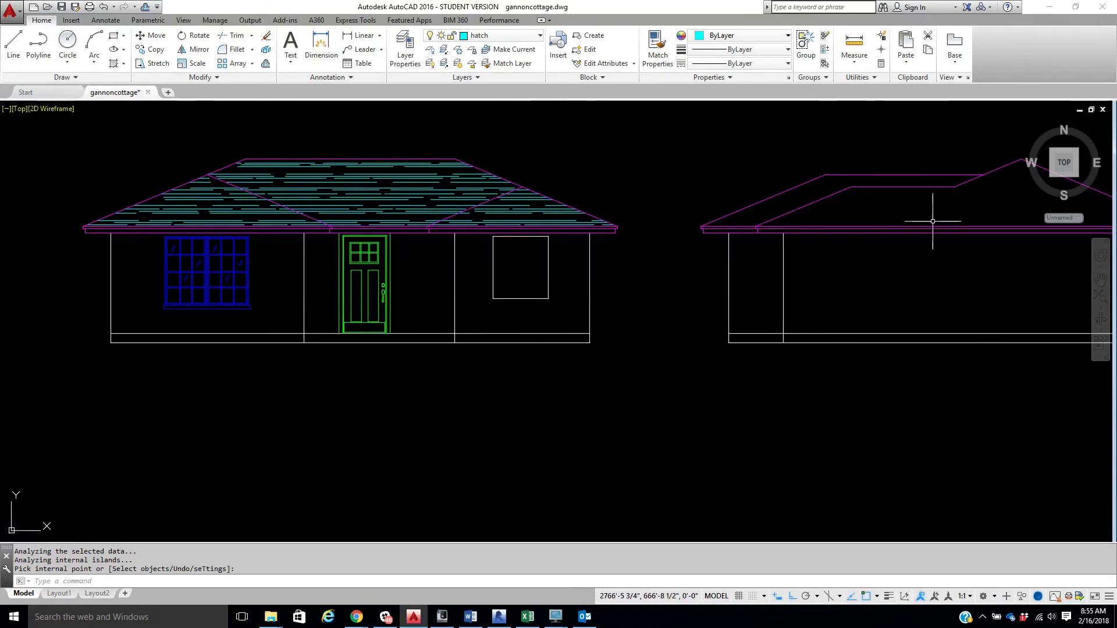
mouse_move(876, 197)
middle_mouse_down()
mouse_move(841, 223)
mouse_move(798, 225)
middle_mouse_up()
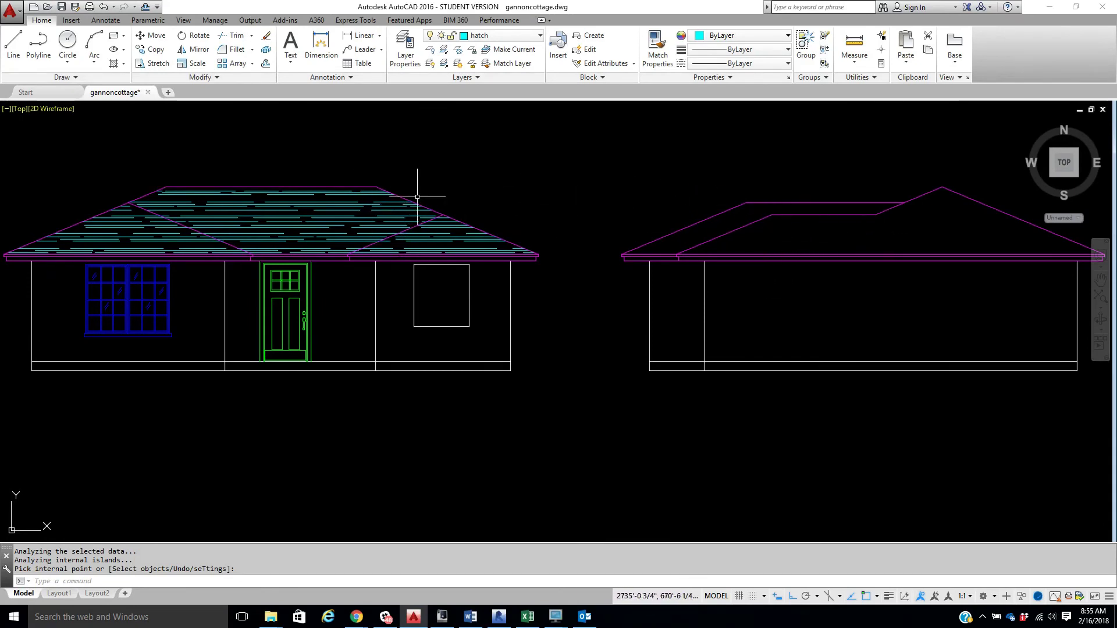
middle_click_drag(473, 185, 578, 189)
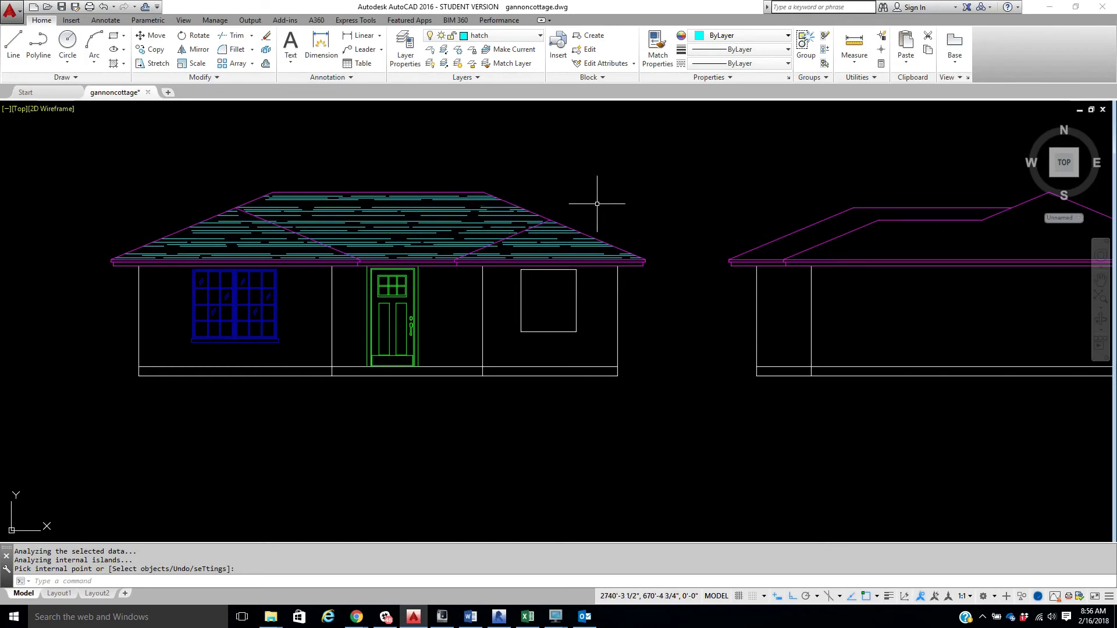
mouse_move(805, 239)
middle_mouse_down()
mouse_move(801, 180)
mouse_move(628, 164)
mouse_move(744, 180)
mouse_move(731, 180)
middle_mouse_up()
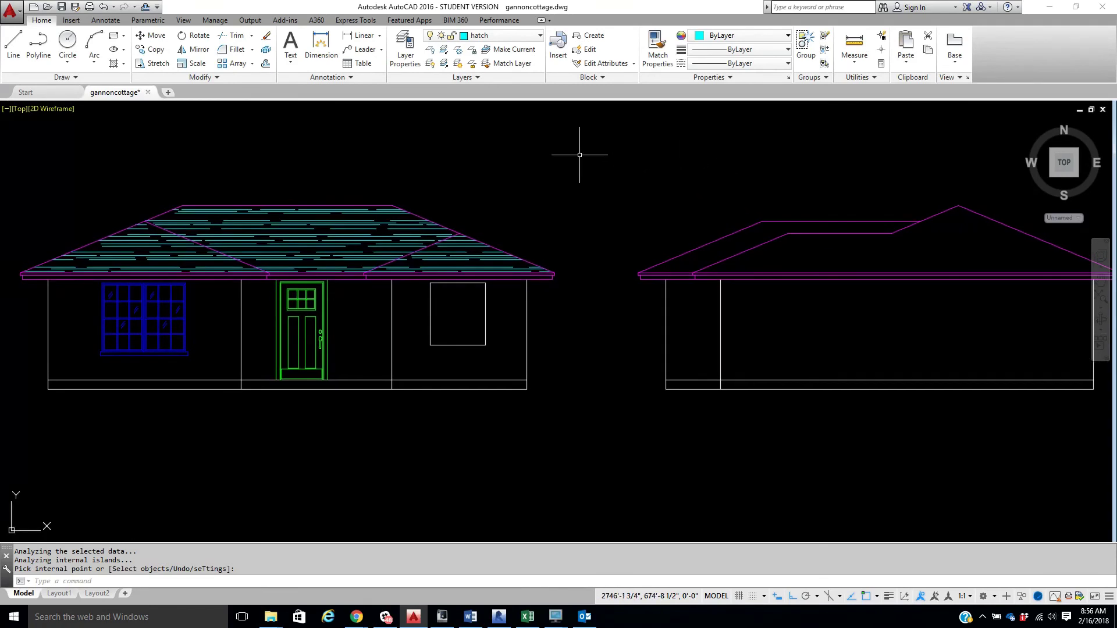
left_click(114, 66)
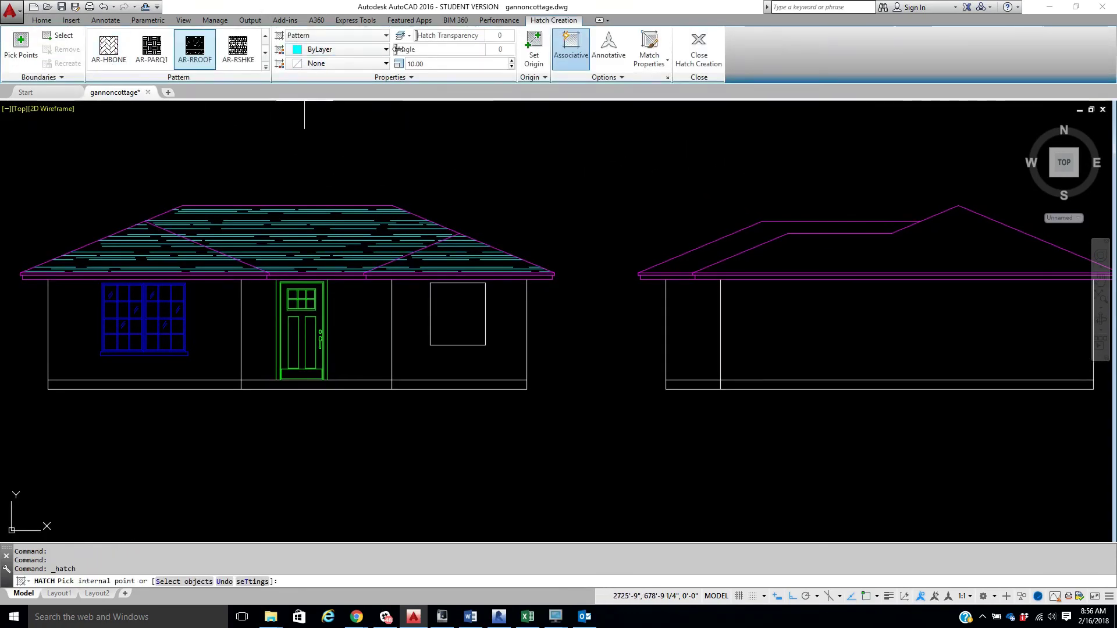
left_click(446, 69)
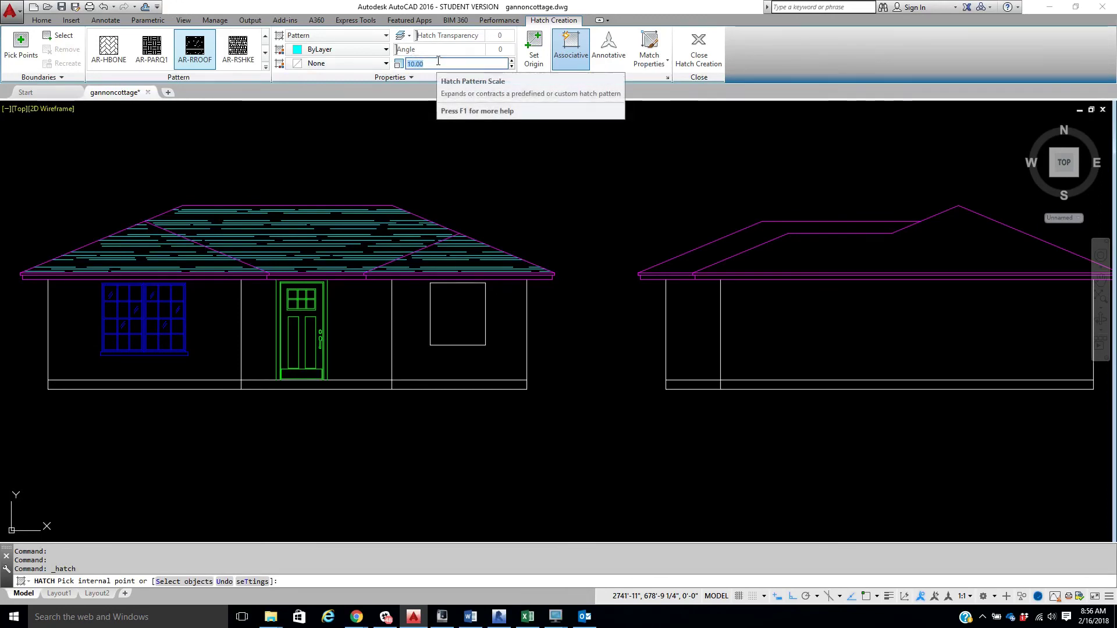
type("0")
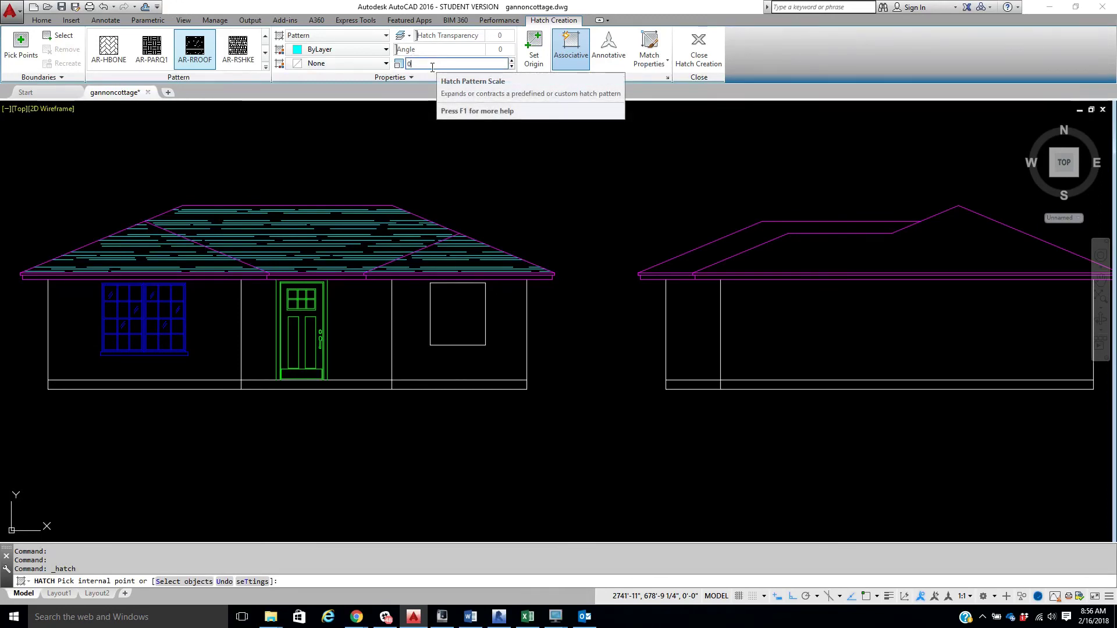
key("BackSpace")
type("1")
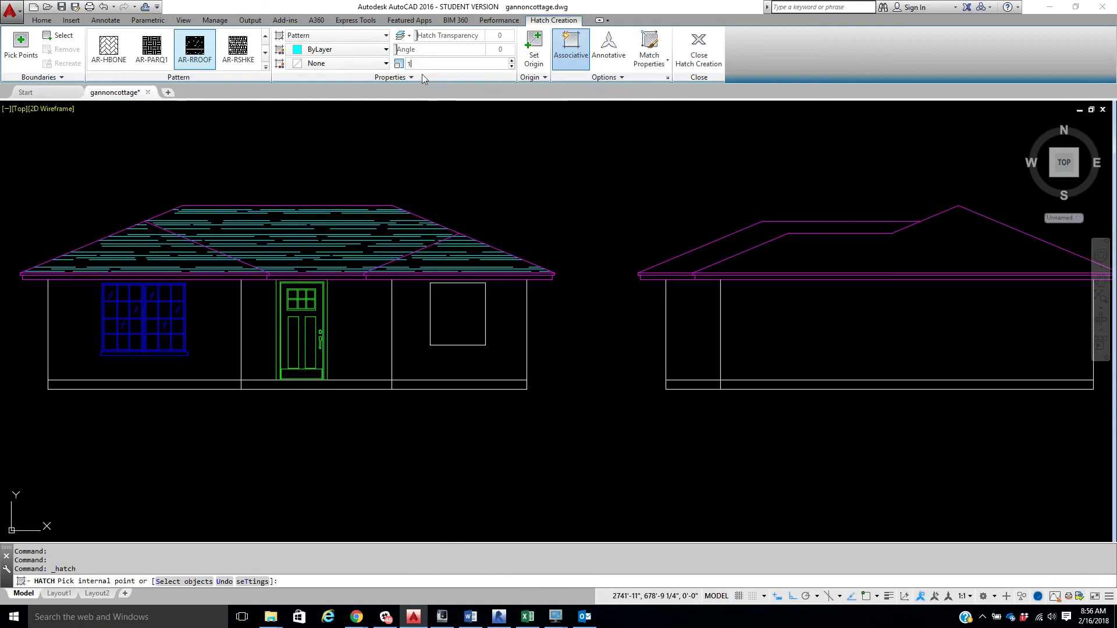
left_click(243, 53)
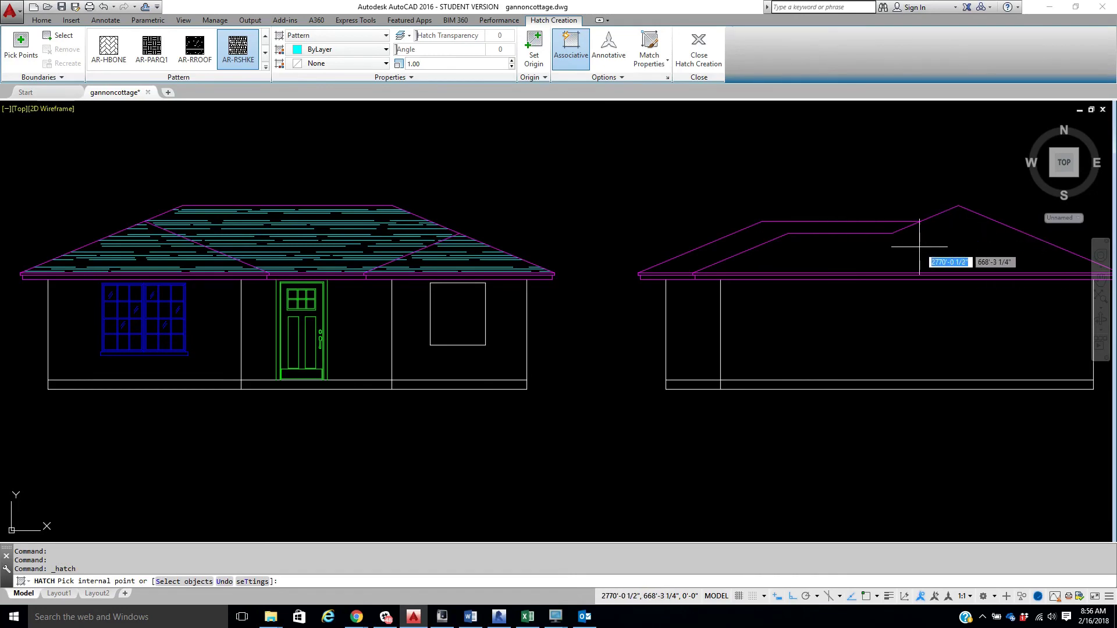
- Fill both roof sections of the side elevation beside the front one with the shake hatch and finish
left_click(771, 250)
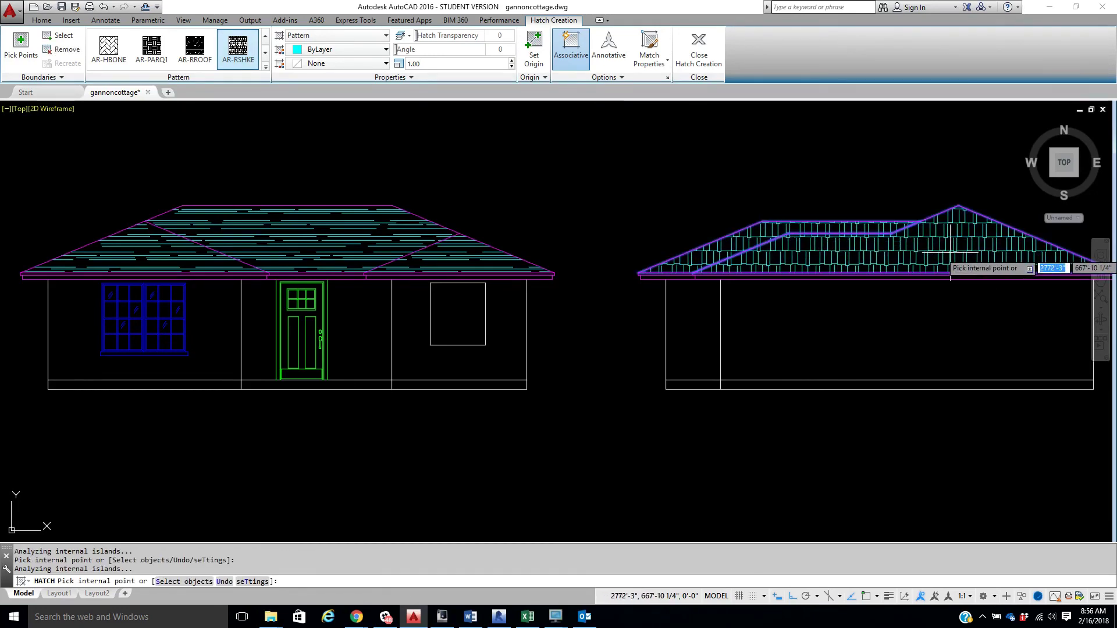
scroll(950, 268, "up", 2)
scroll(951, 268, "down", 4)
scroll(701, 271, "up", 2)
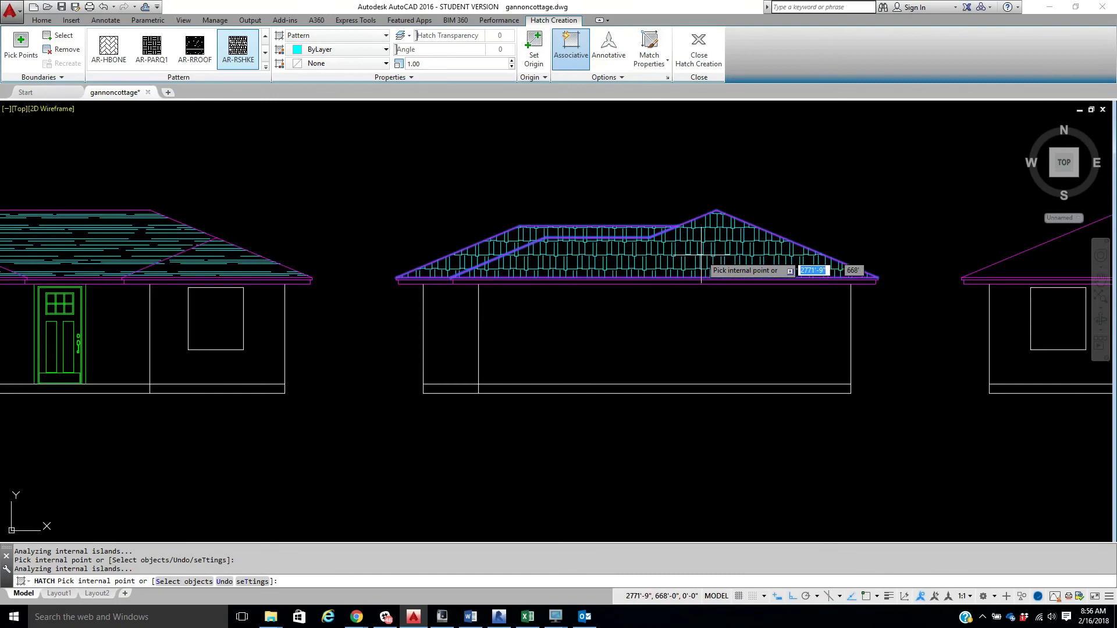
right_click(775, 157)
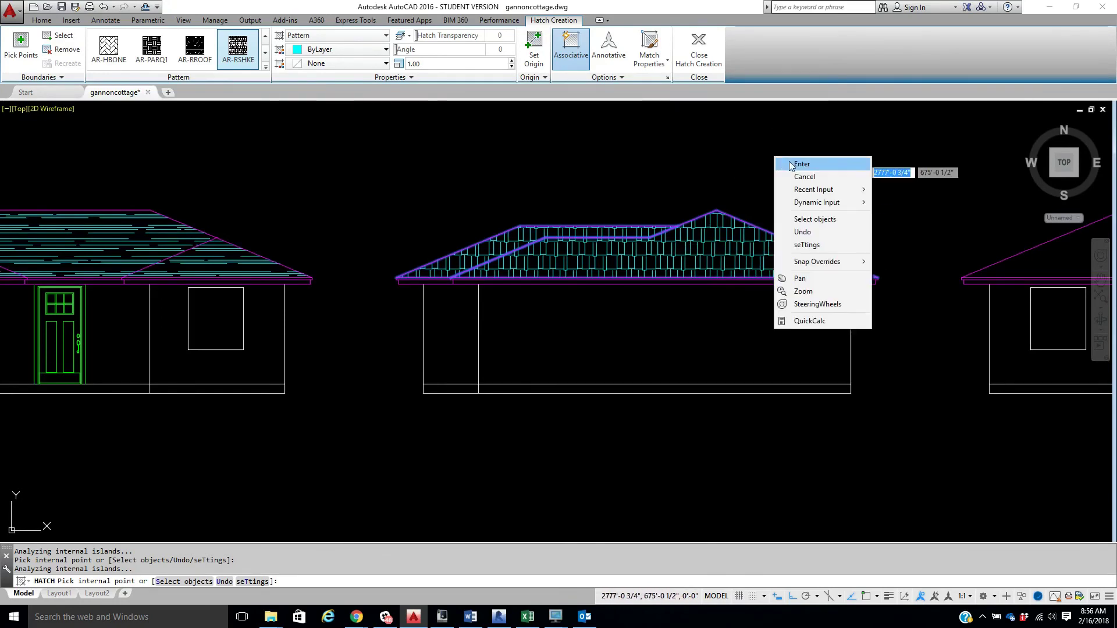
left_click(802, 164)
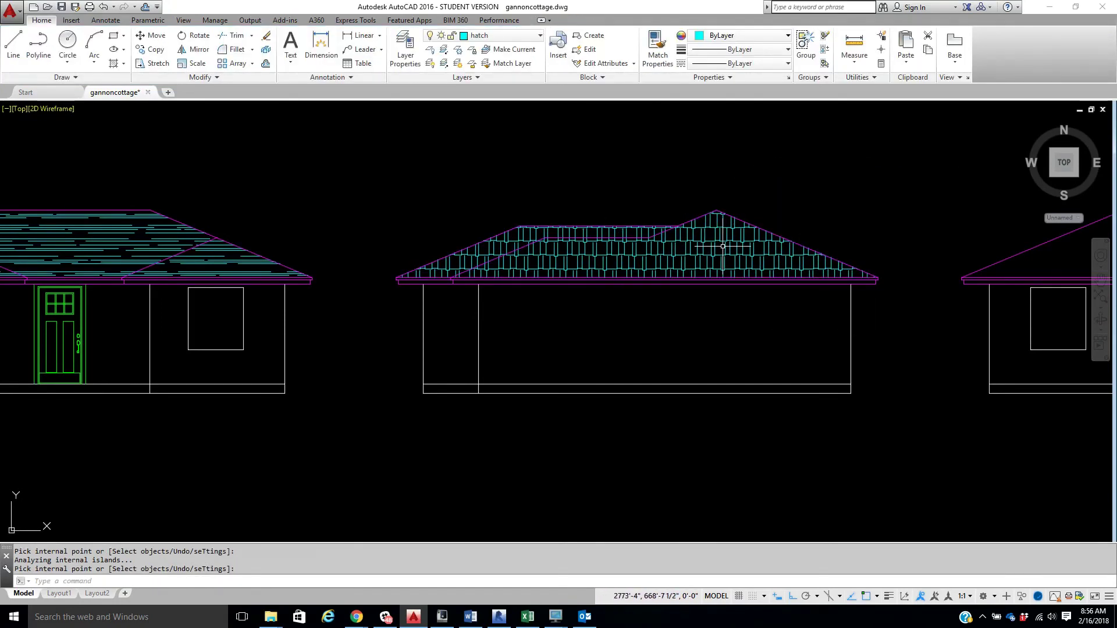